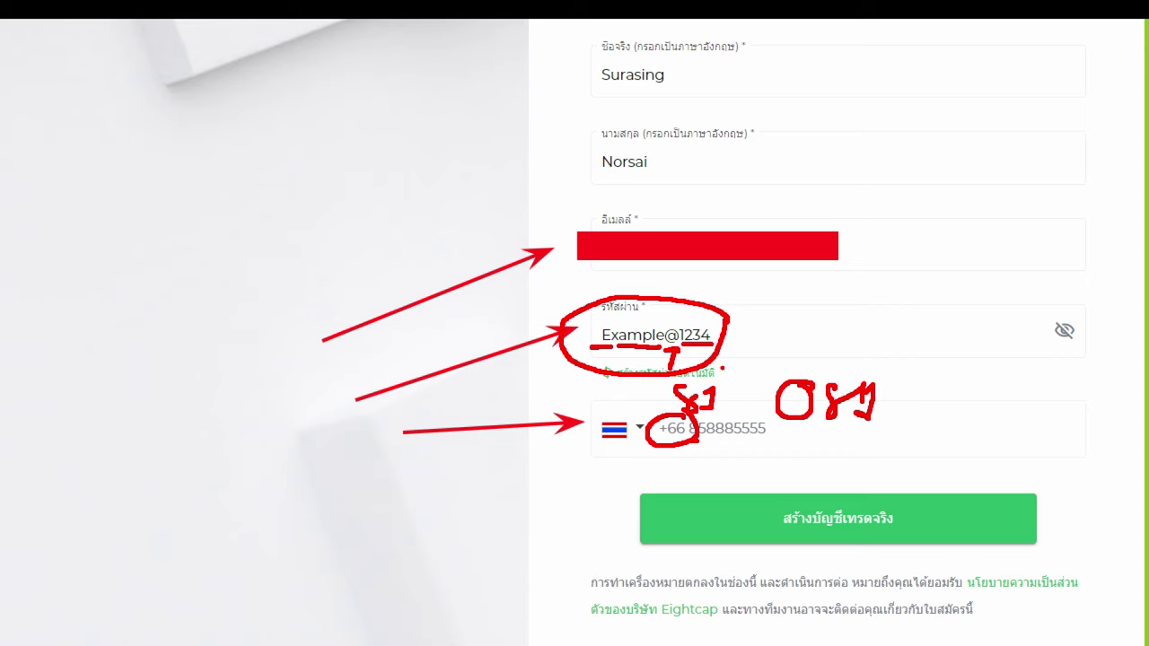
# Mark the password visibility icon with a red arrow and circle, and toggle the password between hidden and shown.
pyautogui.moveTo(837, 334)
pyautogui.mouseDown()
pyautogui.moveTo(1019, 321)
pyautogui.moveTo(1023, 347)
pyautogui.mouseUp()
pyautogui.moveTo(1097, 318); pyautogui.dragTo(1064, 354)
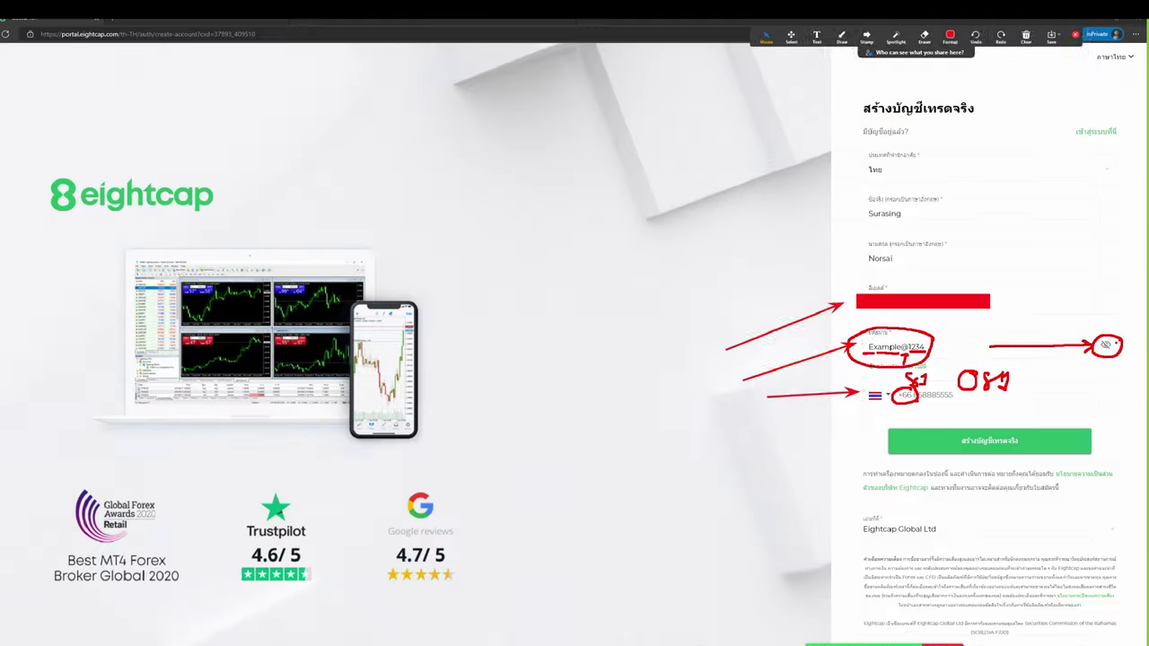
pyautogui.click(1063, 330)
pyautogui.click(1108, 347)
pyautogui.click(1108, 347)
pyautogui.click(1107, 347)
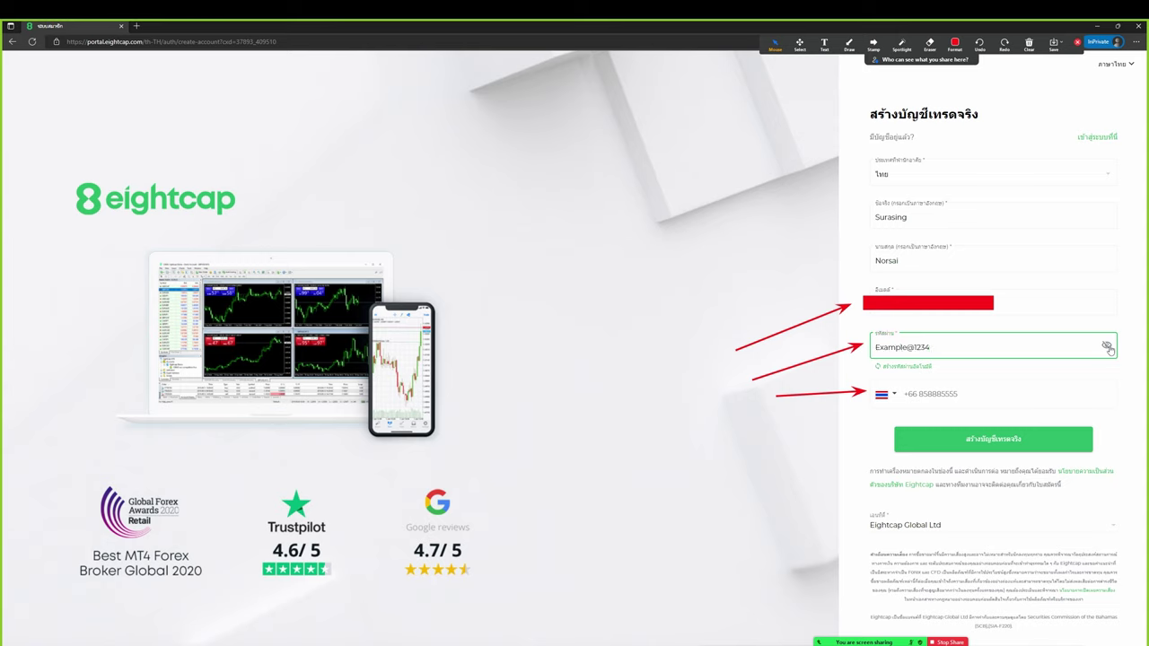
pyautogui.click(1108, 347)
pyautogui.click(1108, 346)
# Draw a red arrow pointing up at the email field of the sign-up form.
pyautogui.click(849, 42)
pyautogui.click(864, 83)
pyautogui.moveTo(1021, 372); pyautogui.dragTo(993, 316)
pyautogui.press('Escape')
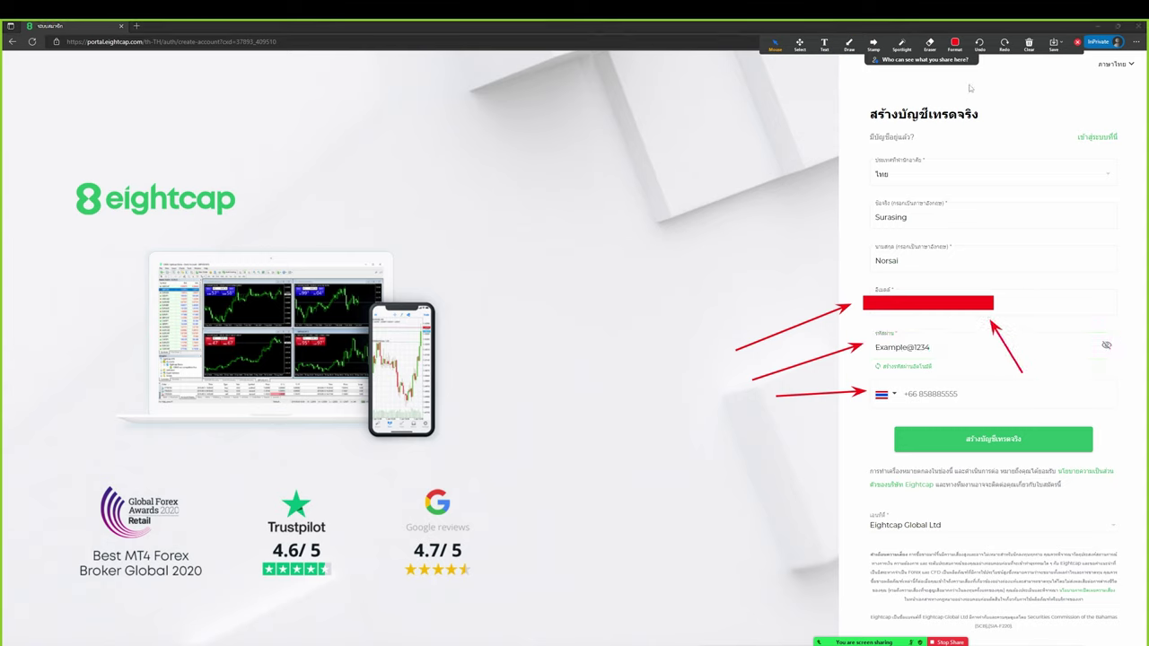
# Outline the sign-up fields from country of residence down to phone number with a red rectangle.
pyautogui.click(849, 43)
pyautogui.click(878, 70)
pyautogui.moveTo(818, 164); pyautogui.dragTo(1077, 414)
pyautogui.click(1029, 43)
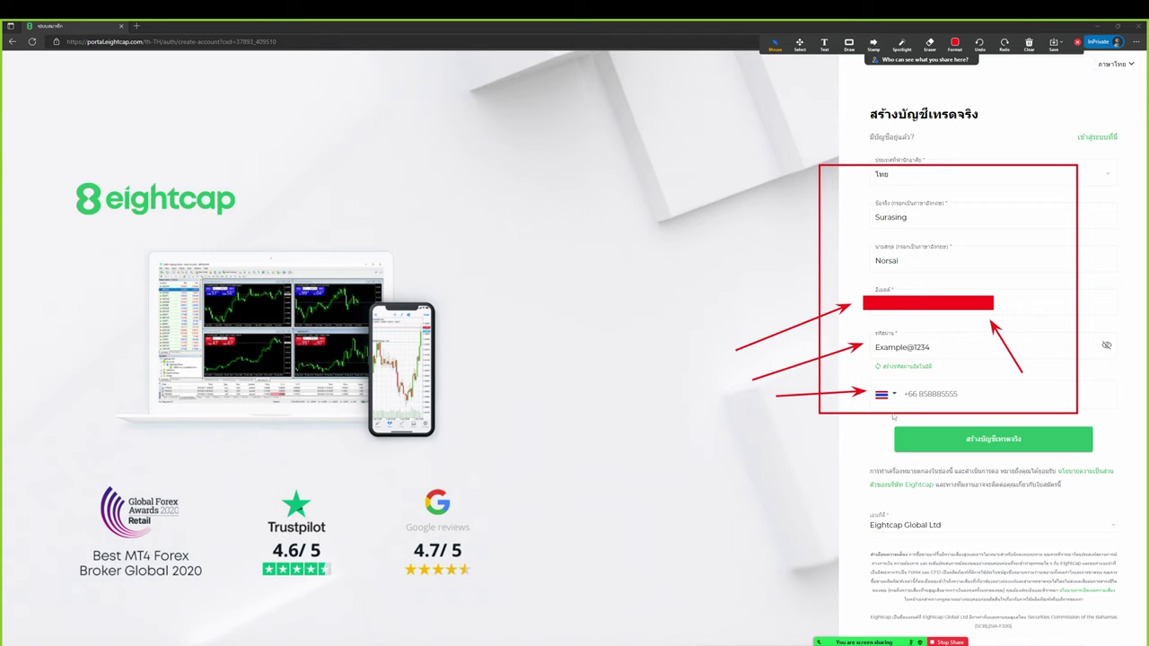
# Outline the green create live account button with a red rectangle.
pyautogui.click(848, 43)
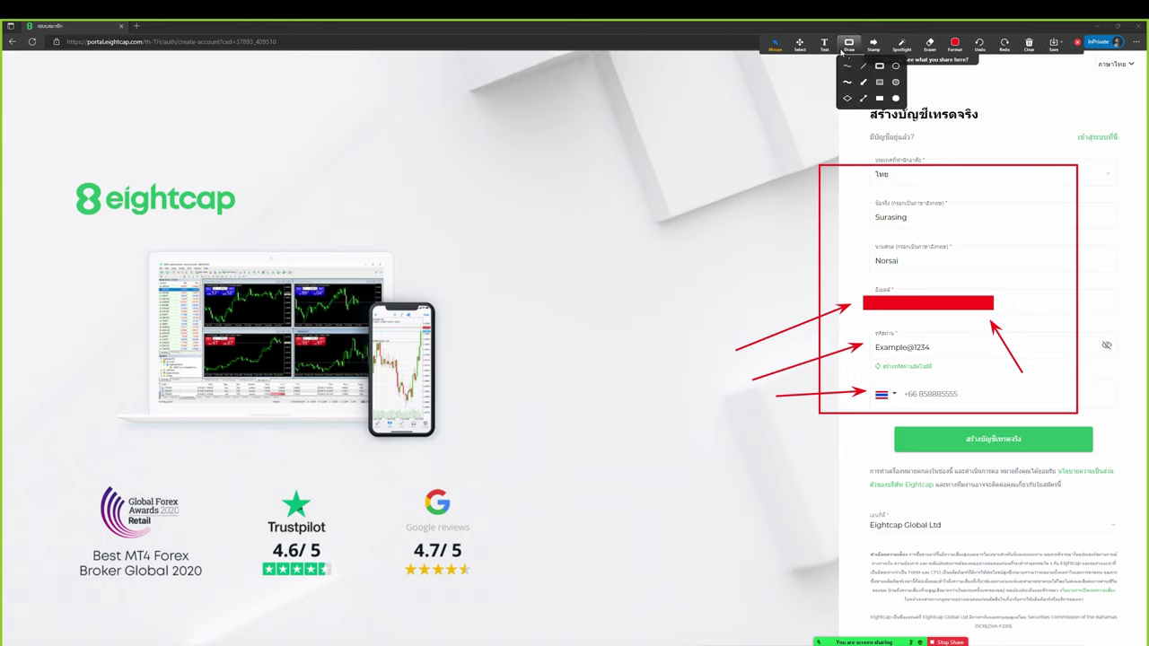
pyautogui.click(879, 68)
pyautogui.moveTo(866, 419); pyautogui.dragTo(1121, 462)
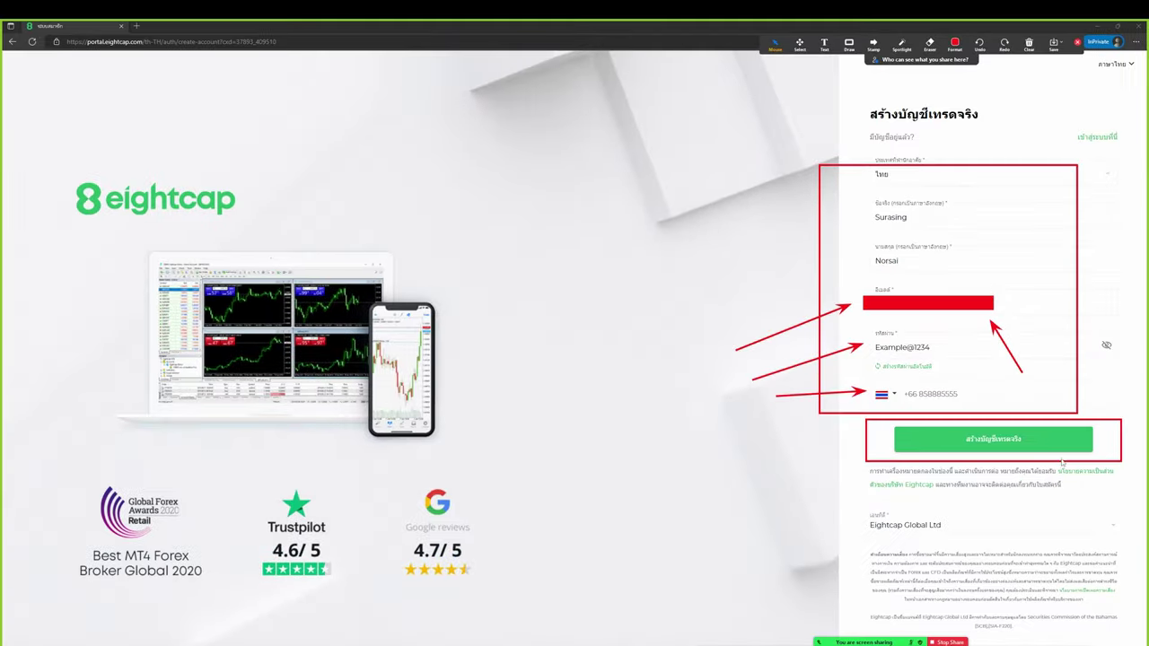
# Circle the email-sent notice on the verification page and point a red arrow at it.
pyautogui.moveTo(772, 290)
pyautogui.mouseDown()
pyautogui.moveTo(699, 276)
pyautogui.moveTo(532, 388)
pyautogui.moveTo(787, 310)
pyautogui.mouseUp()
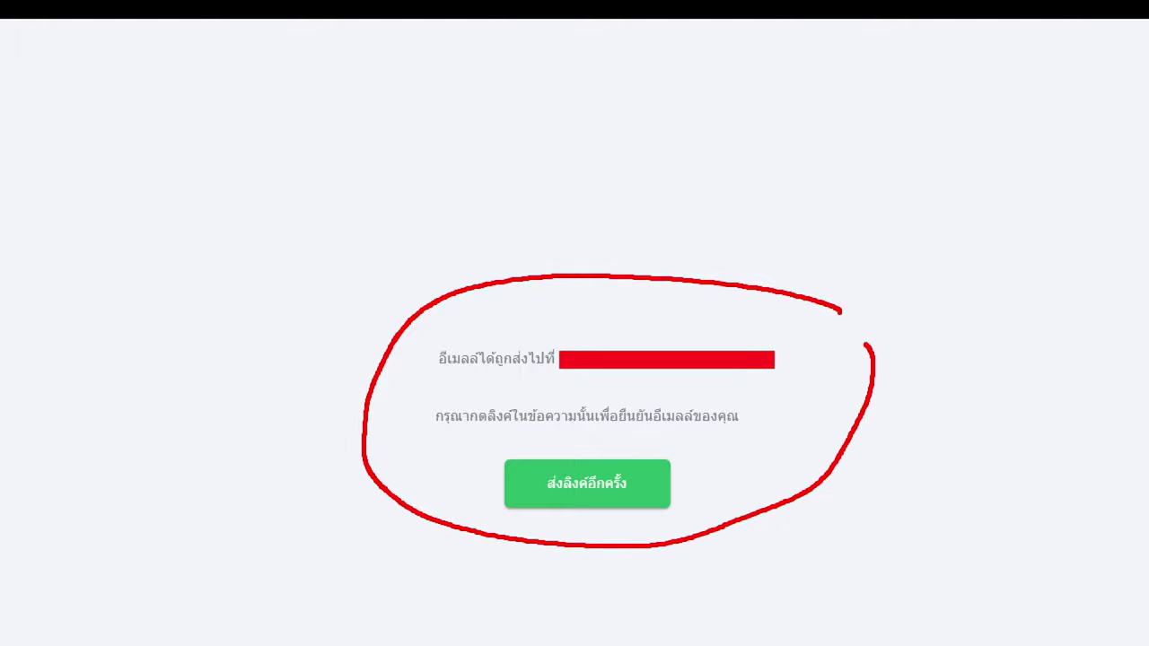
pyautogui.click(849, 45)
pyautogui.click(866, 80)
pyautogui.moveTo(631, 224)
pyautogui.mouseDown()
pyautogui.moveTo(646, 278)
pyautogui.moveTo(661, 288)
pyautogui.mouseUp()
pyautogui.moveTo(671, 255)
pyautogui.mouseDown()
pyautogui.moveTo(674, 296)
pyautogui.moveTo(694, 291)
pyautogui.mouseUp()
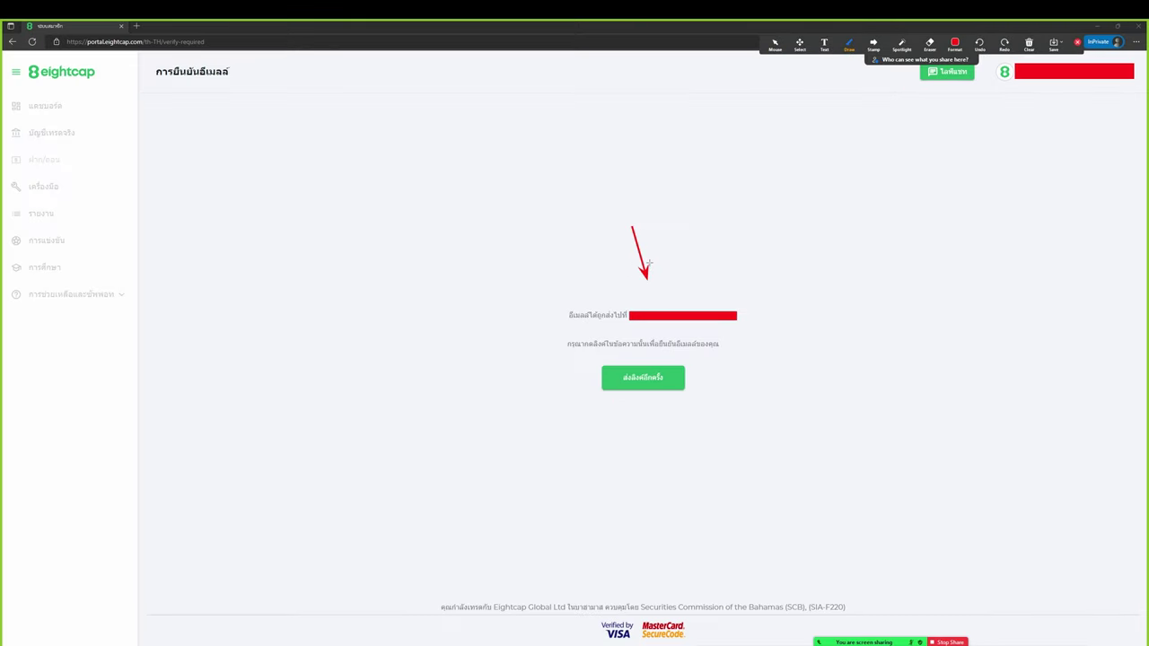
# Circle the green confirm email button in the Eightcap verification message.
pyautogui.click(775, 42)
pyautogui.click(850, 43)
pyautogui.click(664, 492)
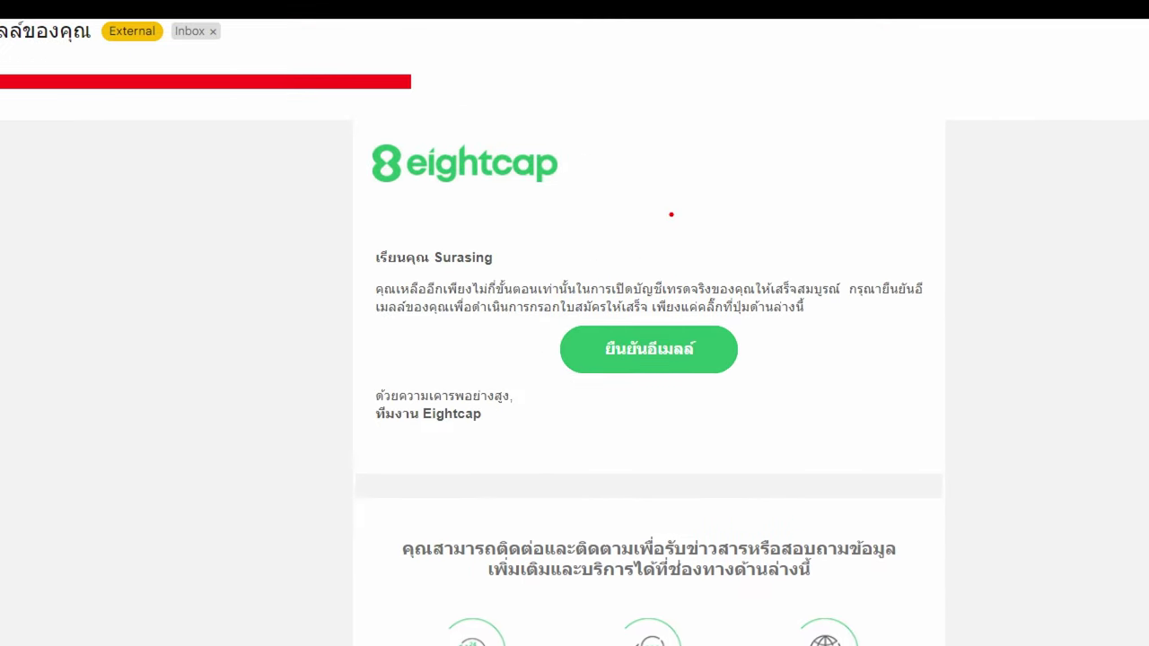
pyautogui.moveTo(767, 350)
pyautogui.mouseDown()
pyautogui.moveTo(619, 409)
pyautogui.moveTo(774, 342)
pyautogui.mouseUp()
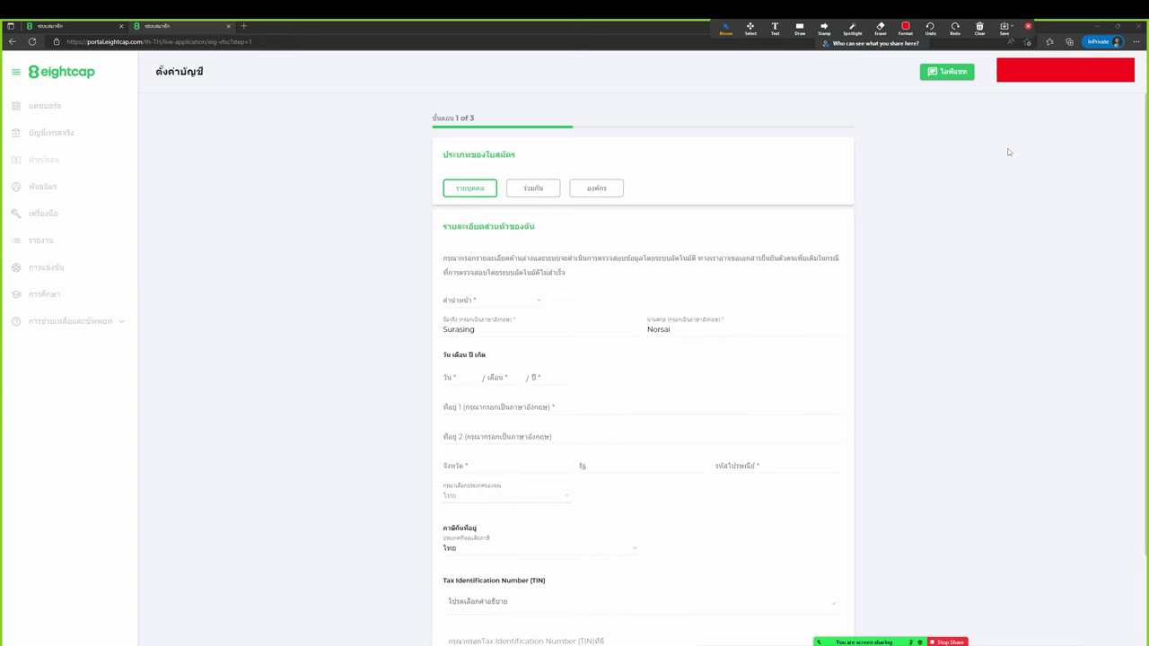
# Outline the step 1 application form with a red rectangle and erase the outline.
pyautogui.click(800, 27)
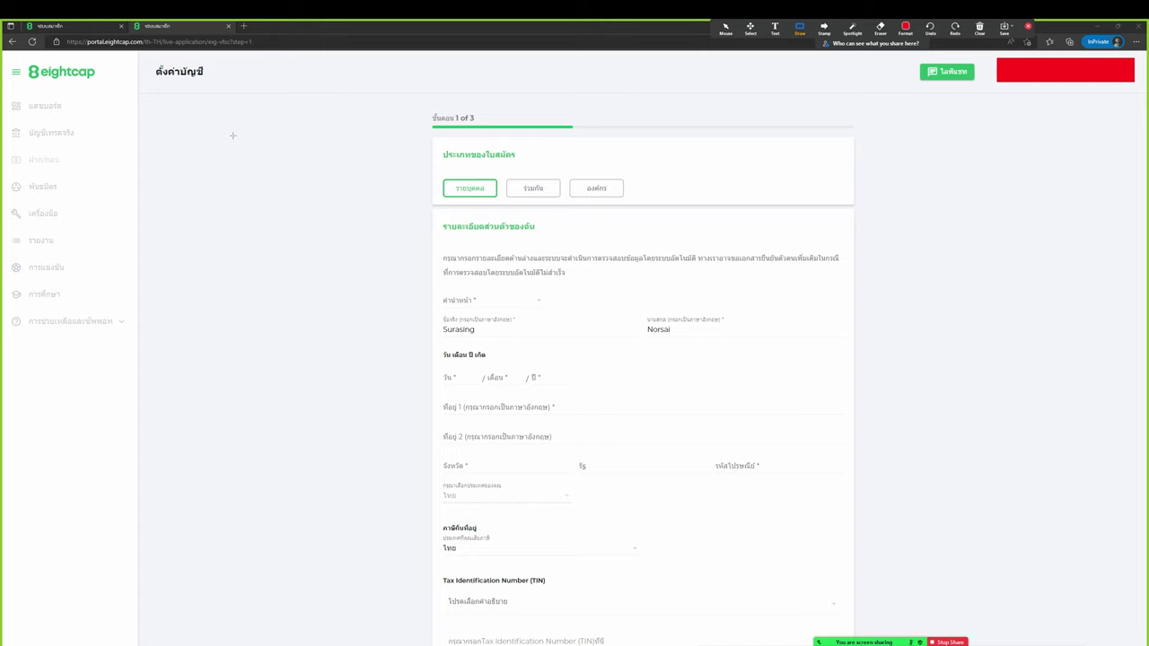
pyautogui.moveTo(395, 103)
pyautogui.mouseDown()
pyautogui.moveTo(921, 584)
pyautogui.moveTo(884, 635)
pyautogui.mouseUp()
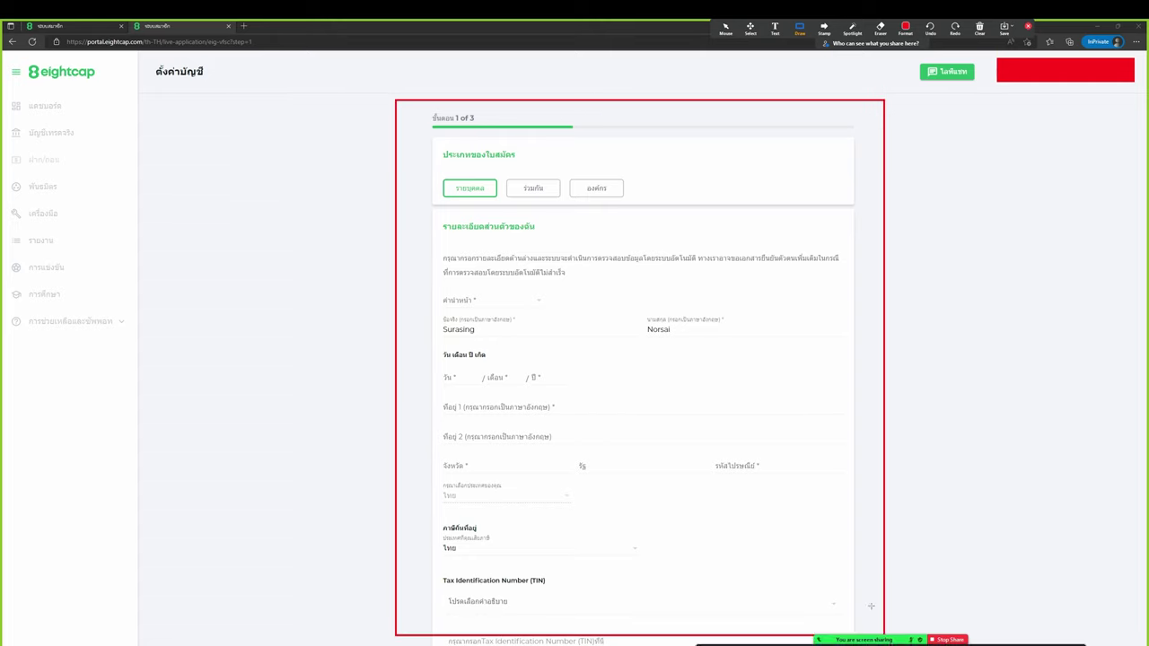
pyautogui.click(880, 28)
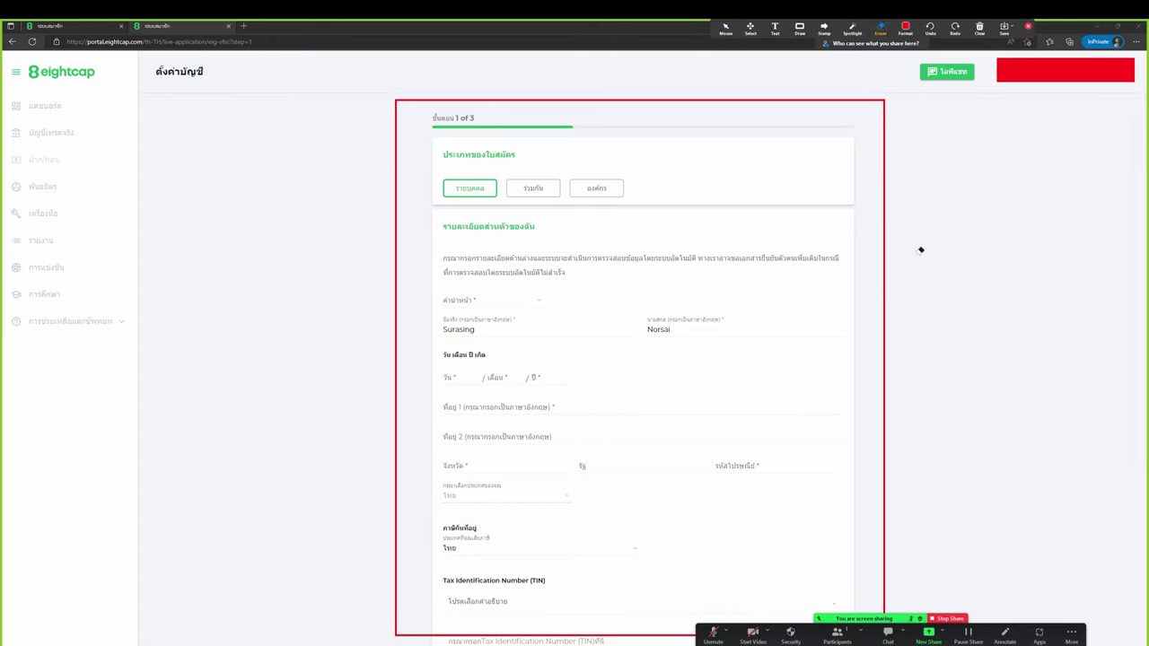
pyautogui.moveTo(921, 250); pyautogui.dragTo(839, 272)
# Set the title to นาย in the personal details section.
pyautogui.scroll(-1, 892, 322)
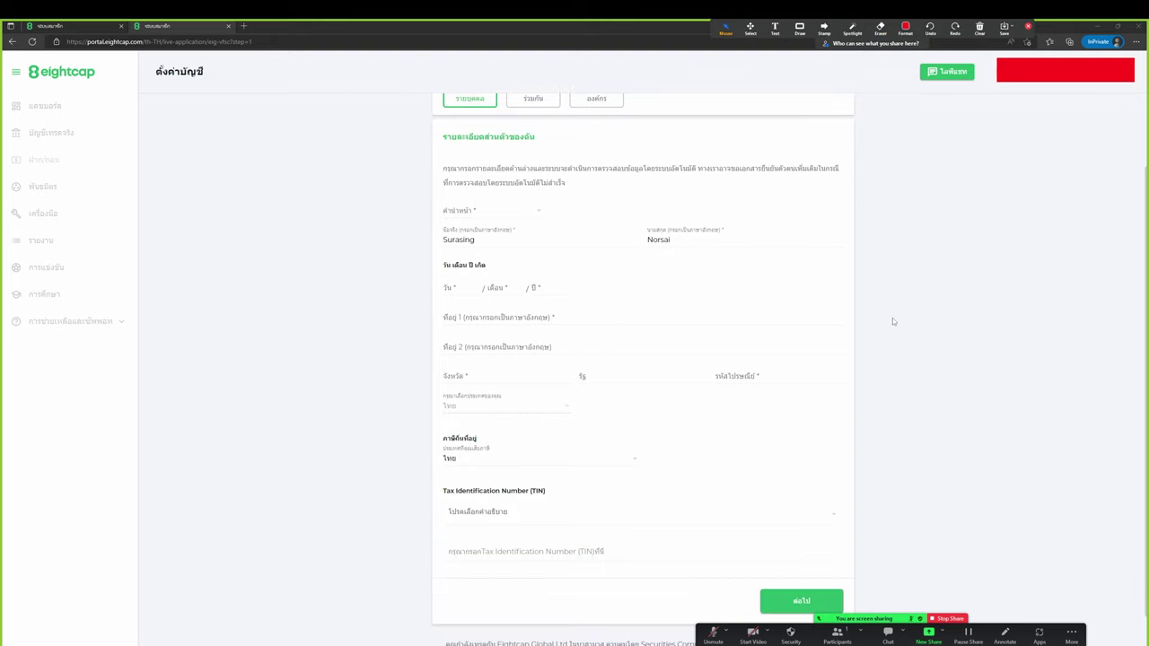
pyautogui.click(517, 214)
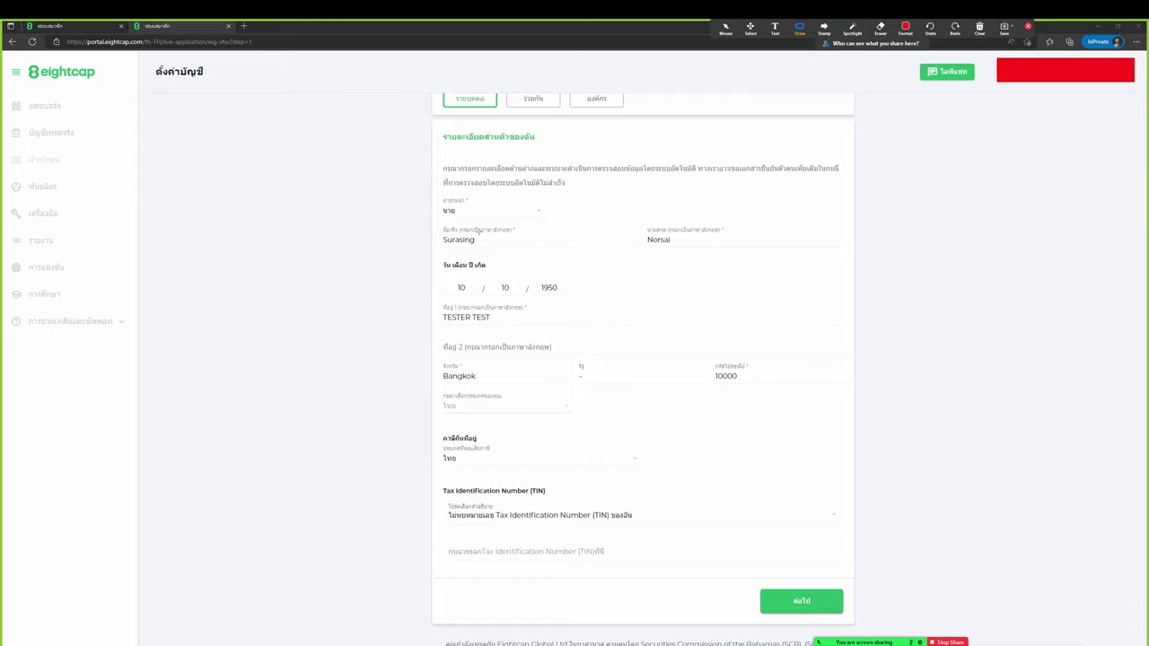
# Outline the personal details form and its address line, province, state, postcode, country and TIN explanation entries with red rectangles.
pyautogui.moveTo(412, 129)
pyautogui.mouseDown()
pyautogui.moveTo(854, 546)
pyautogui.moveTo(892, 618)
pyautogui.moveTo(887, 630)
pyautogui.mouseUp()
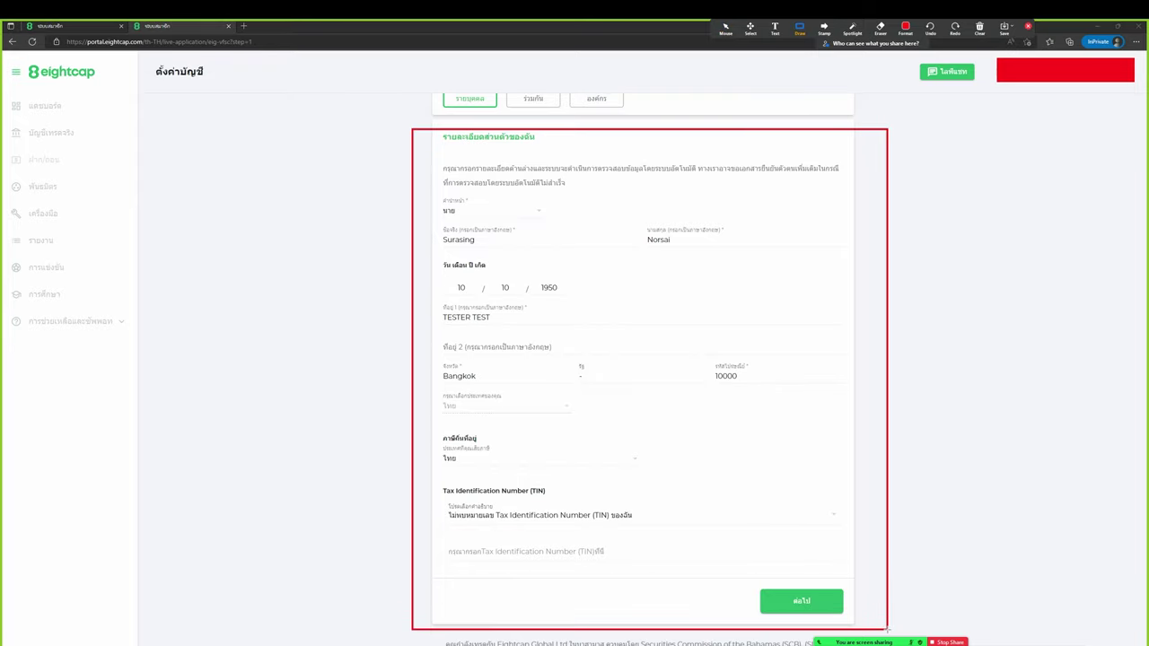
pyautogui.moveTo(568, 358); pyautogui.dragTo(702, 387)
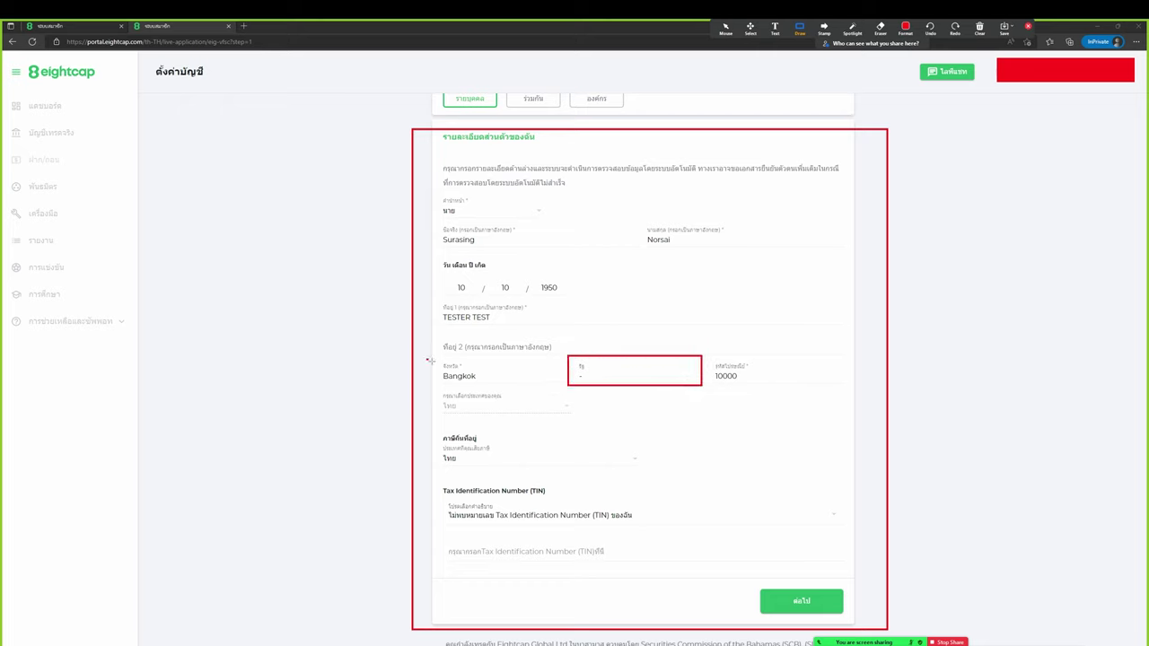
pyautogui.moveTo(427, 359); pyautogui.dragTo(492, 388)
pyautogui.moveTo(427, 308); pyautogui.dragTo(527, 333)
pyautogui.moveTo(697, 352); pyautogui.dragTo(782, 388)
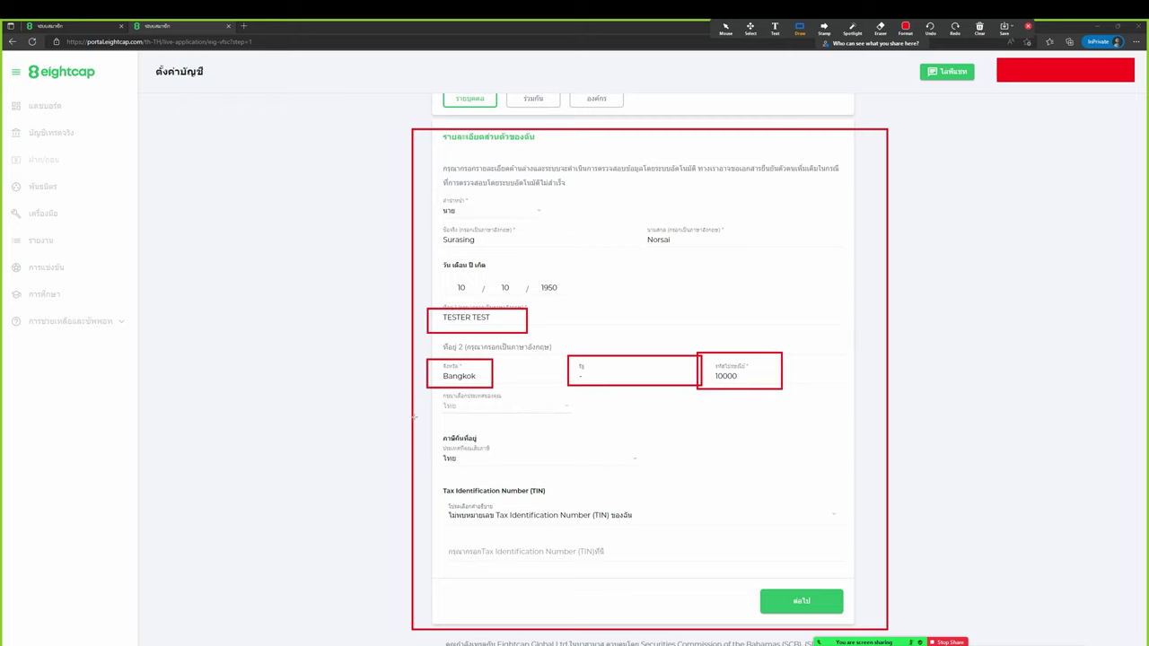
pyautogui.moveTo(422, 393)
pyautogui.mouseDown()
pyautogui.moveTo(572, 428)
pyautogui.moveTo(590, 418)
pyautogui.mouseUp()
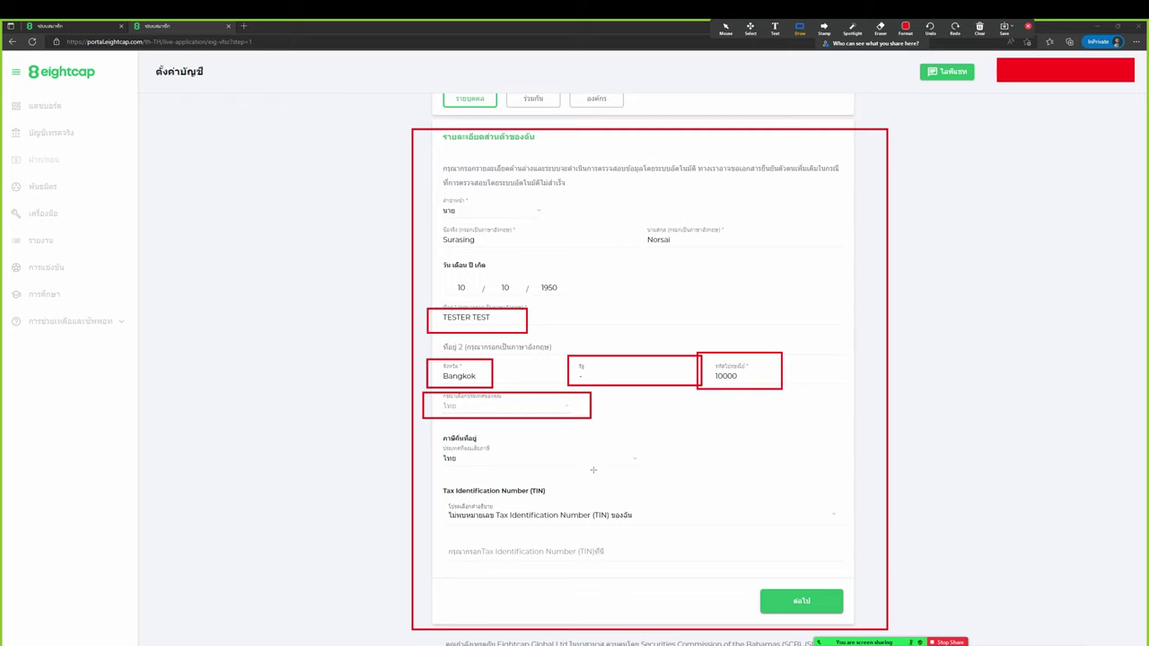
pyautogui.moveTo(429, 478)
pyautogui.mouseDown()
pyautogui.moveTo(538, 522)
pyautogui.moveTo(839, 539)
pyautogui.moveTo(902, 529)
pyautogui.mouseUp()
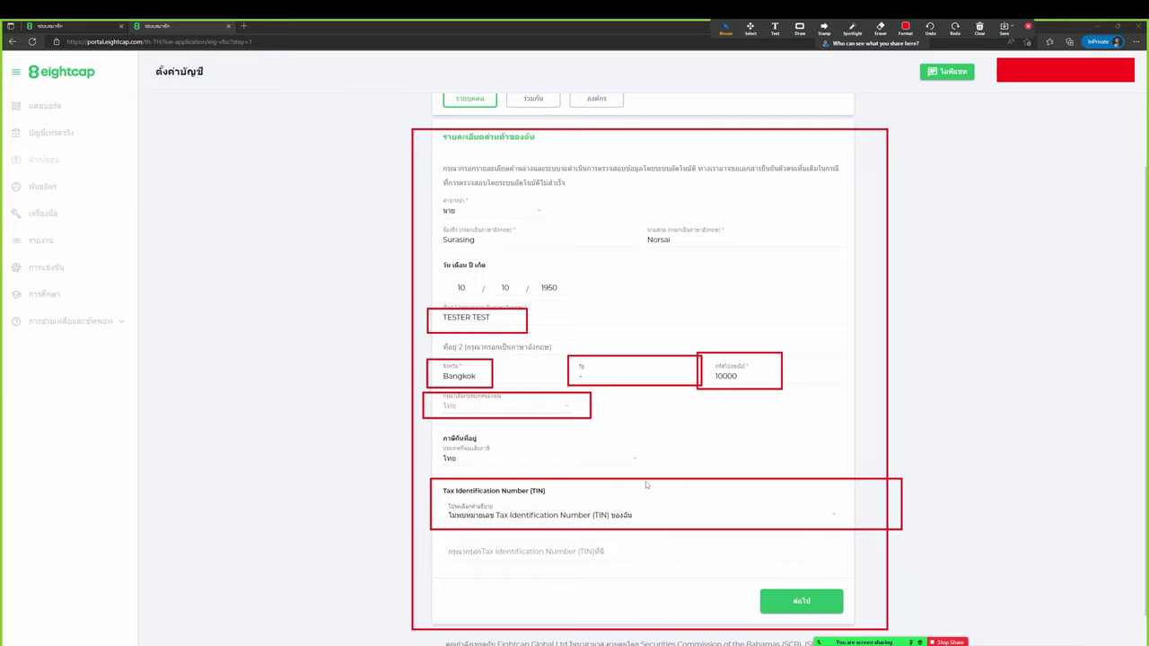
# Circle the button that continues from the personal details form, and proceed to the account setup step.
pyautogui.hotkey('ctrl', '1')
pyautogui.click(589, 509)
pyautogui.moveTo(658, 516)
pyautogui.mouseDown()
pyautogui.moveTo(456, 509)
pyautogui.moveTo(663, 512)
pyautogui.mouseUp()
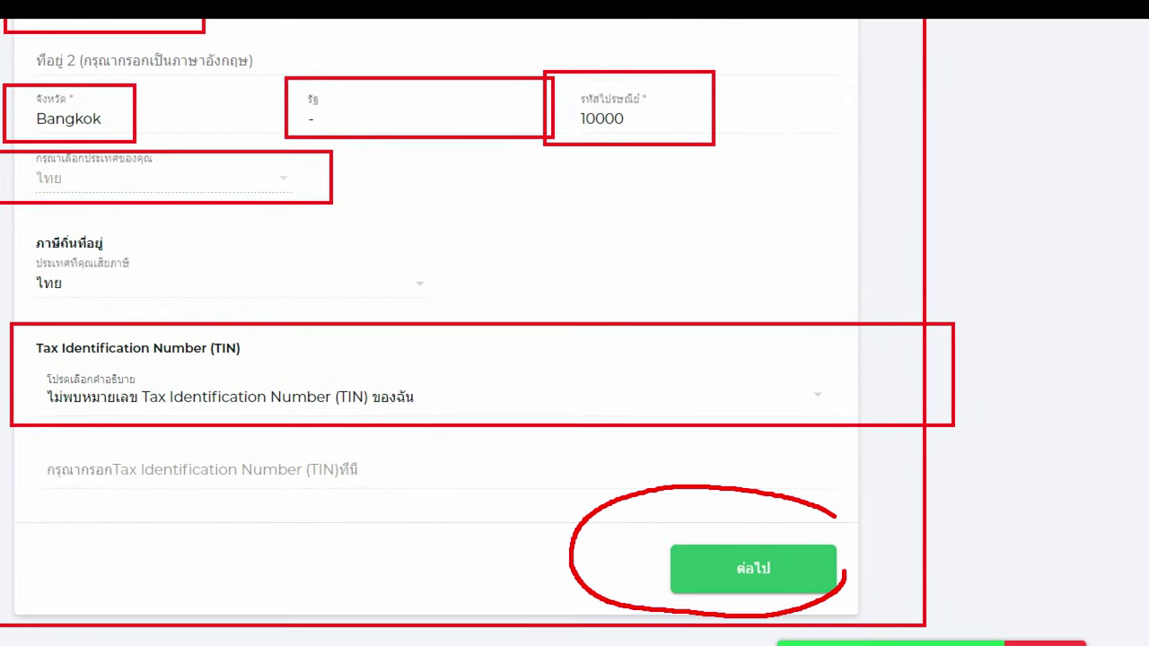
pyautogui.click(792, 579)
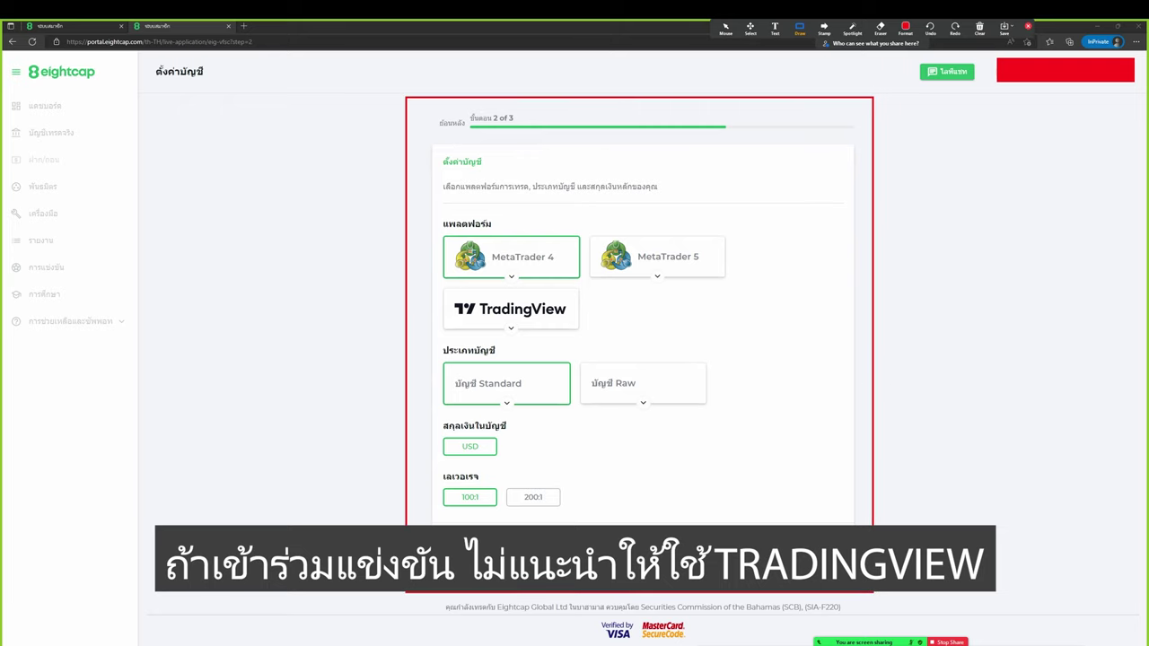
# Outline the MetaTrader 4, MetaTrader 5 and TradingView platform options with red rectangles and erase those outlines.
pyautogui.moveTo(429, 224); pyautogui.dragTo(583, 282)
pyautogui.moveTo(584, 228); pyautogui.dragTo(731, 277)
pyautogui.moveTo(417, 281); pyautogui.dragTo(626, 334)
pyautogui.click(881, 27)
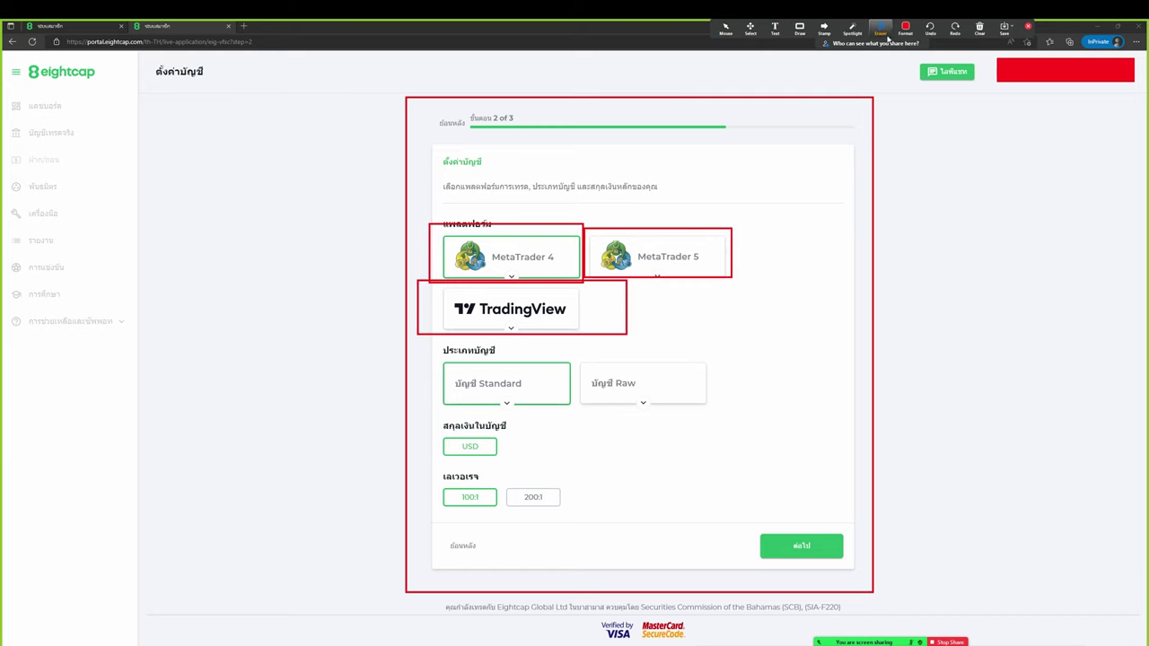
pyautogui.moveTo(586, 355); pyautogui.dragTo(555, 285)
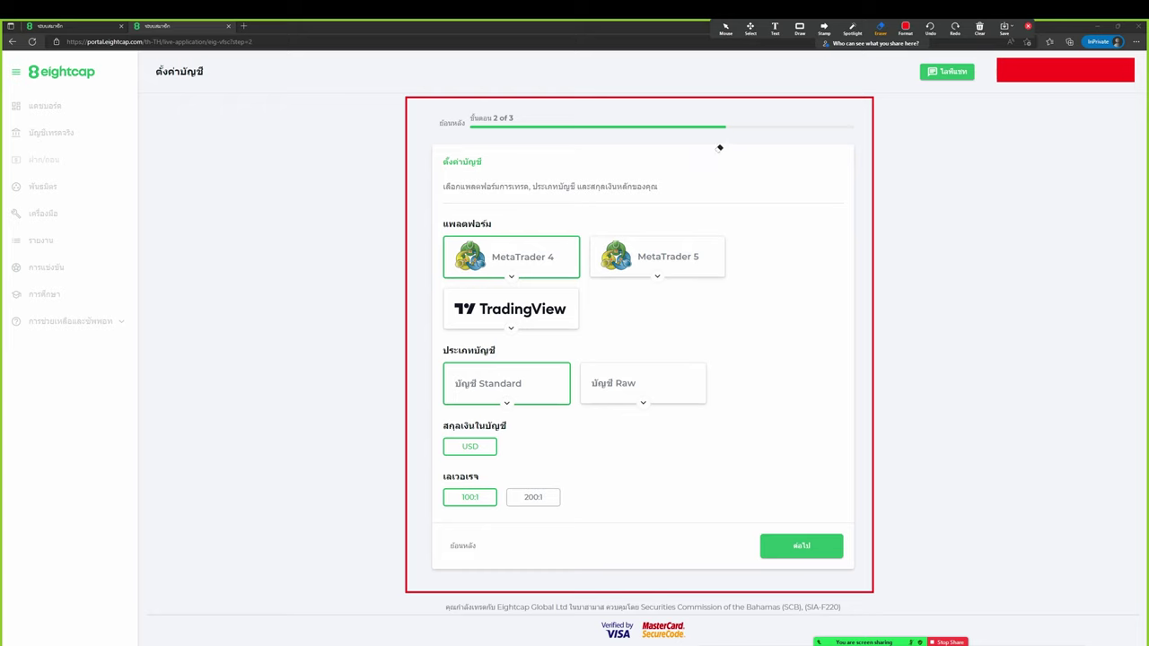
# Point red arrows at the TradingView, MetaTrader 4 and MetaTrader 5 options and erase all markings.
pyautogui.click(799, 27)
pyautogui.click(815, 66)
pyautogui.moveTo(307, 386); pyautogui.dragTo(444, 322)
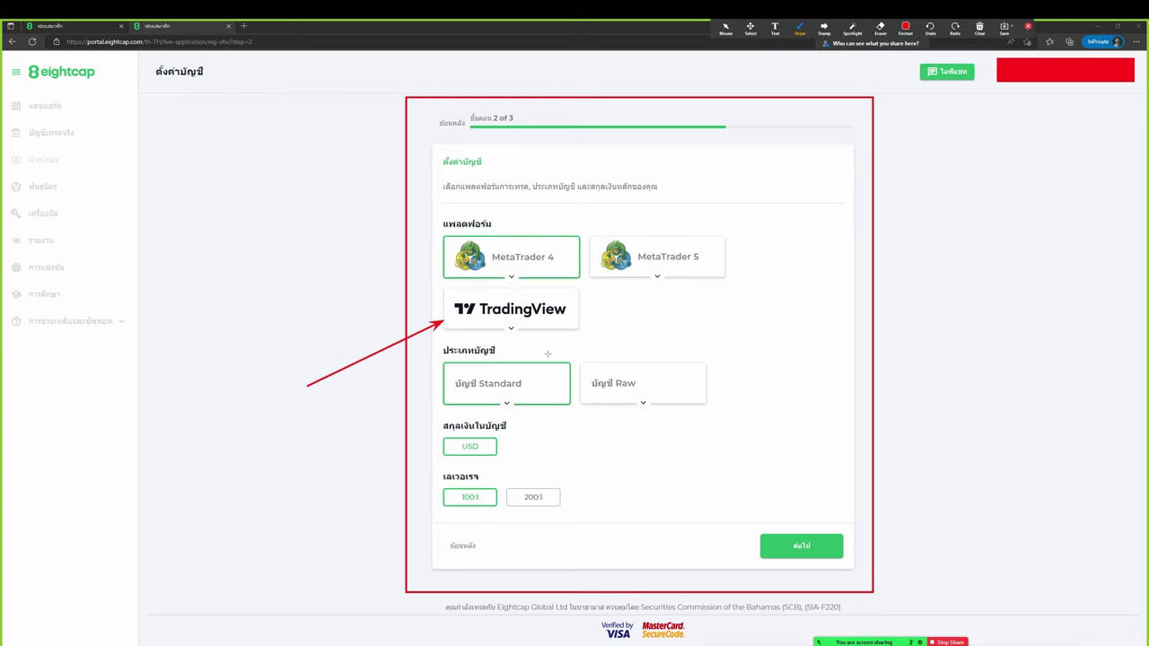
pyautogui.moveTo(539, 182); pyautogui.dragTo(539, 237)
pyautogui.moveTo(693, 166); pyautogui.dragTo(691, 238)
pyautogui.click(880, 27)
pyautogui.moveTo(860, 134)
pyautogui.mouseDown()
pyautogui.moveTo(436, 270)
pyautogui.moveTo(423, 350)
pyautogui.mouseUp()
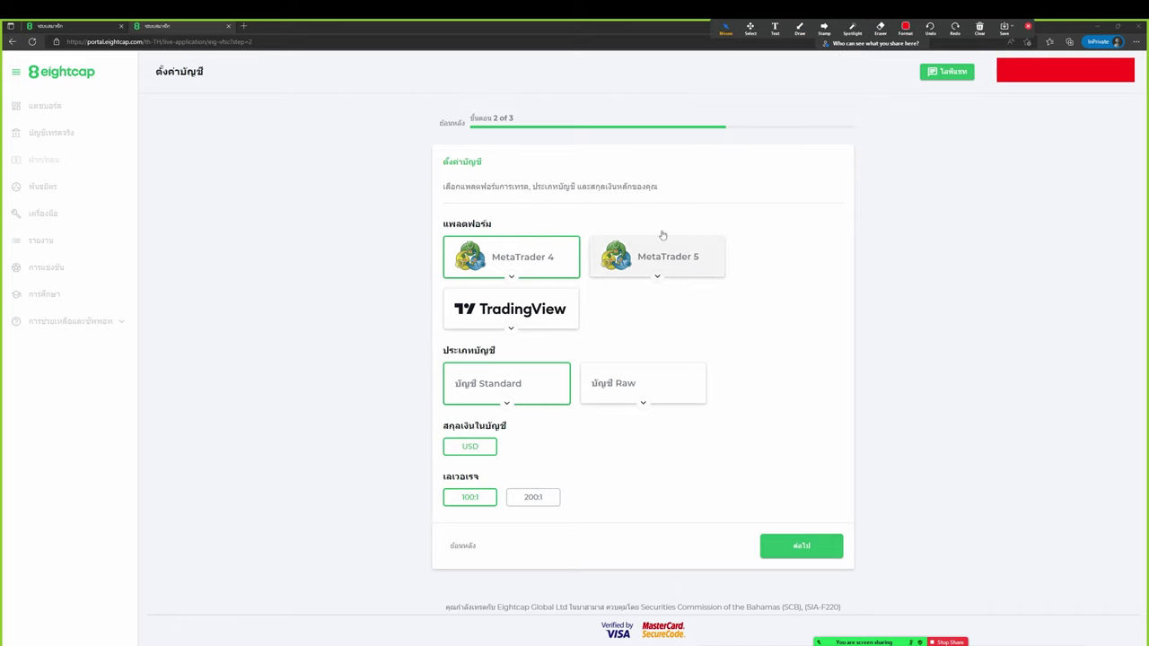
# Select the Raw account type.
pyautogui.click(725, 27)
pyautogui.click(618, 390)
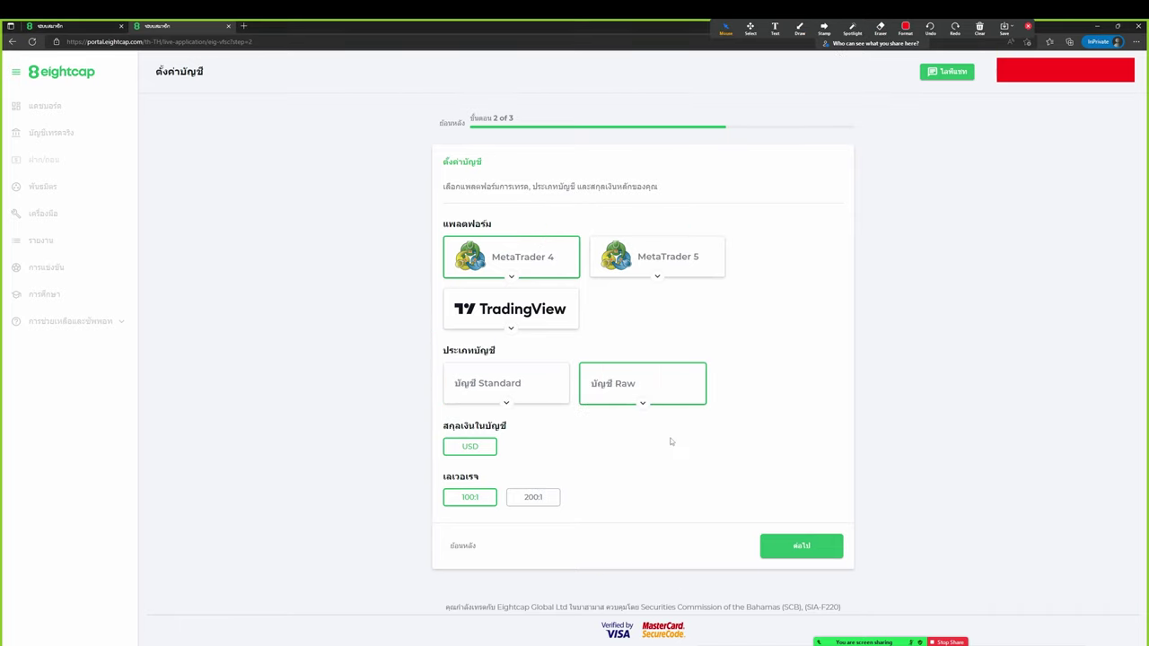
# Point a red arrow at the Standard account type and erase it.
pyautogui.click(800, 26)
pyautogui.click(814, 66)
pyautogui.moveTo(324, 438); pyautogui.dragTo(446, 390)
pyautogui.click(878, 33)
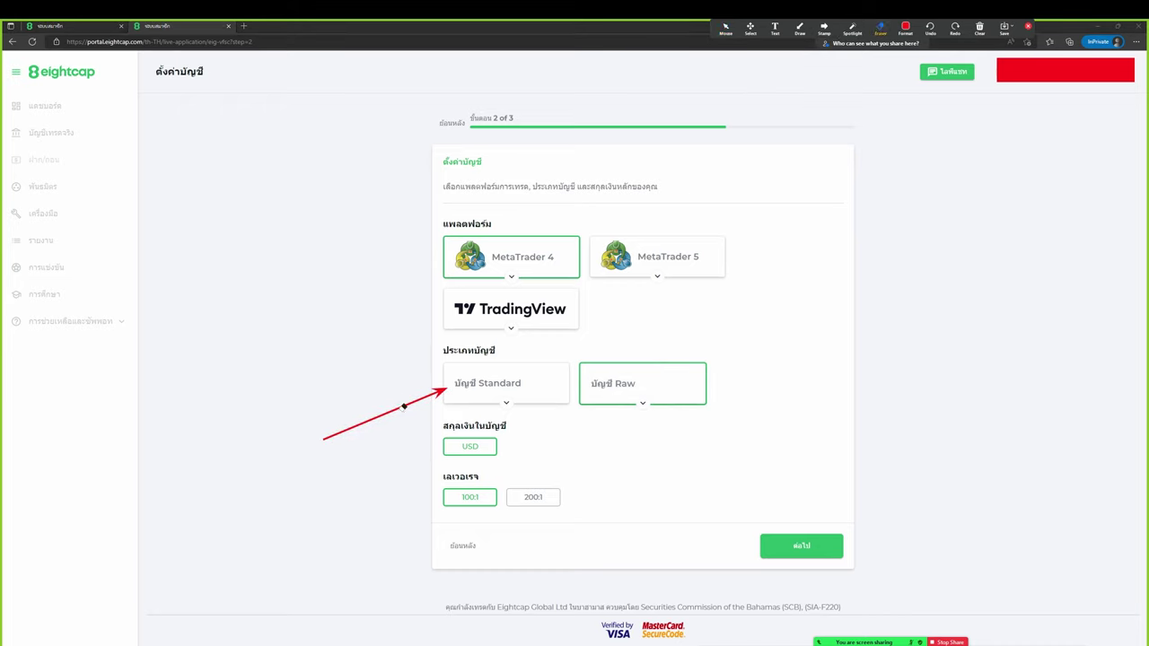
pyautogui.click(404, 407)
# Cross out the Standard account type and circle the Raw account type in red freehand strokes.
pyautogui.click(824, 30)
pyautogui.click(800, 30)
pyautogui.click(798, 53)
pyautogui.moveTo(533, 369)
pyautogui.mouseDown()
pyautogui.moveTo(552, 395)
pyautogui.moveTo(529, 393)
pyautogui.mouseUp()
pyautogui.moveTo(662, 384)
pyautogui.mouseDown()
pyautogui.moveTo(566, 384)
pyautogui.moveTo(662, 386)
pyautogui.mouseUp()
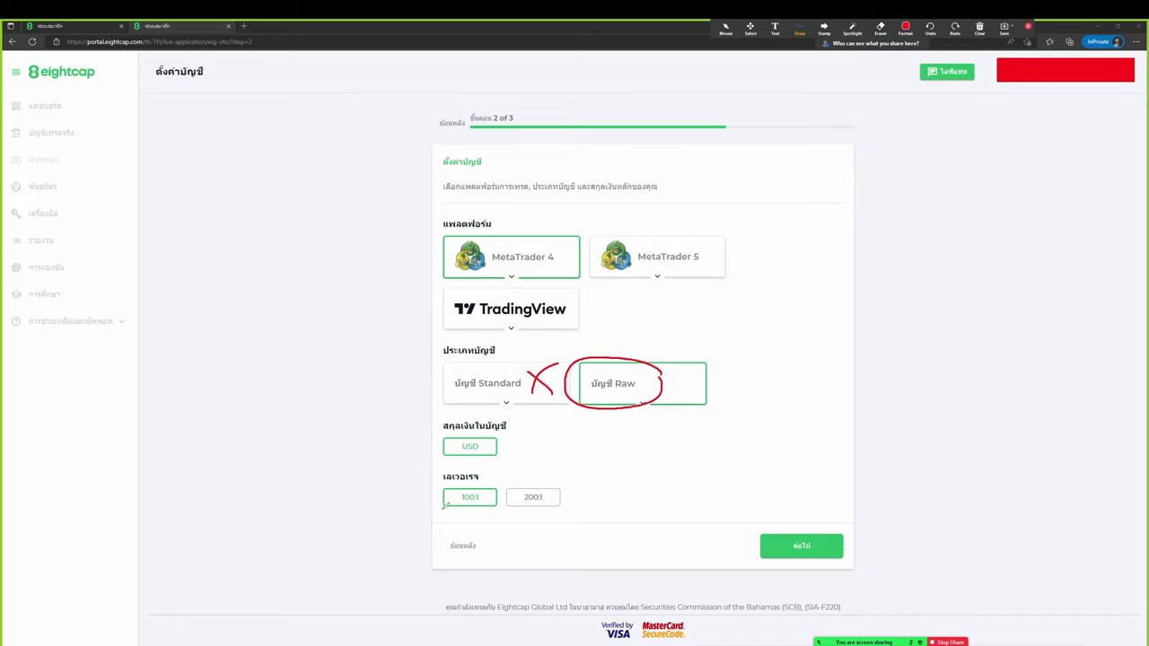
# Underline the 100:1 leverage, outline the 200:1 and 100:1 options in red, and clear all annotations.
pyautogui.moveTo(441, 508); pyautogui.dragTo(496, 509)
pyautogui.moveTo(498, 473); pyautogui.dragTo(583, 517)
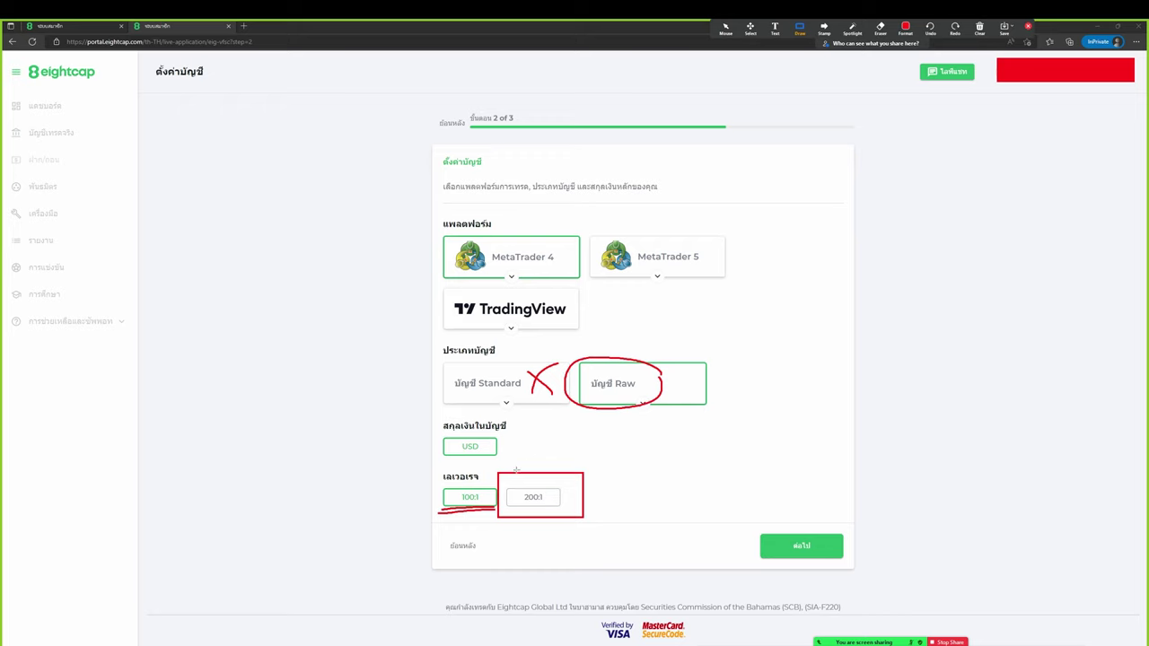
pyautogui.moveTo(431, 465); pyautogui.dragTo(499, 527)
pyautogui.click(905, 27)
pyautogui.click(979, 27)
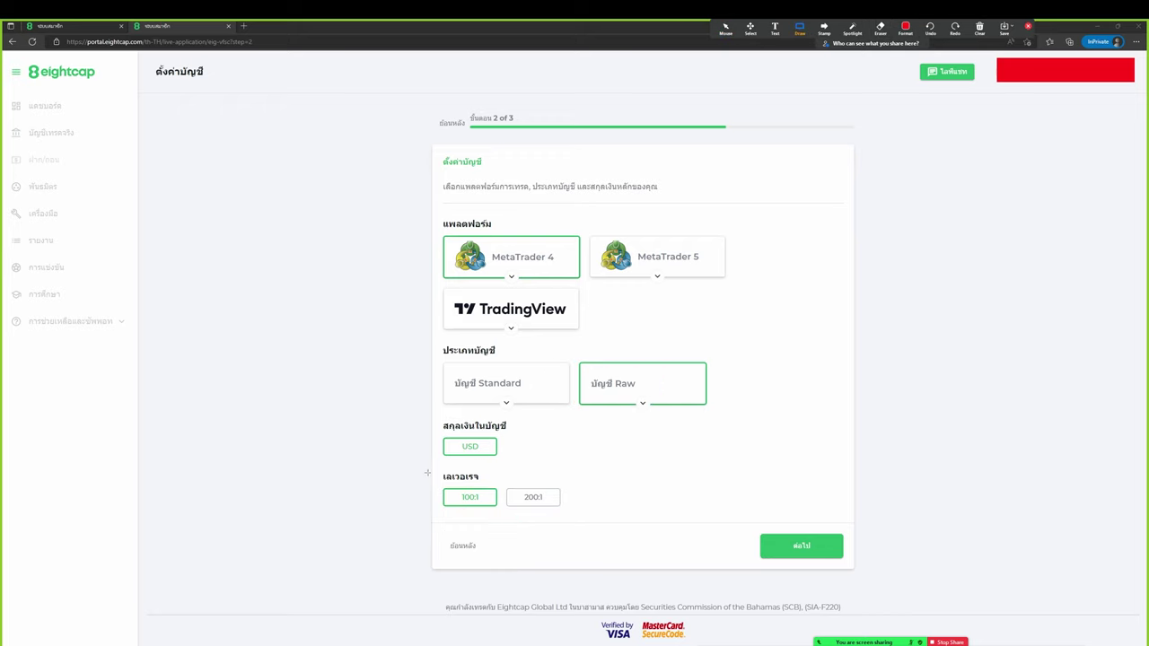
# Outline the leverage section and its 200:1 option with red rectangles and erase both outlines.
pyautogui.moveTo(419, 470); pyautogui.dragTo(587, 512)
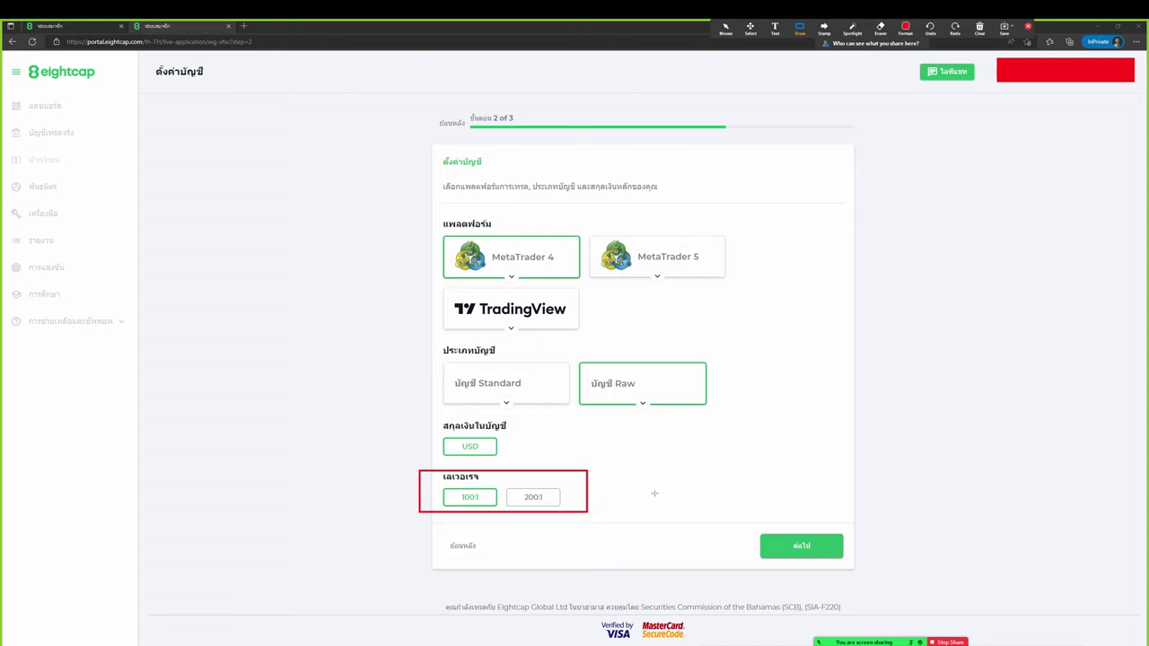
pyautogui.moveTo(499, 480); pyautogui.dragTo(575, 510)
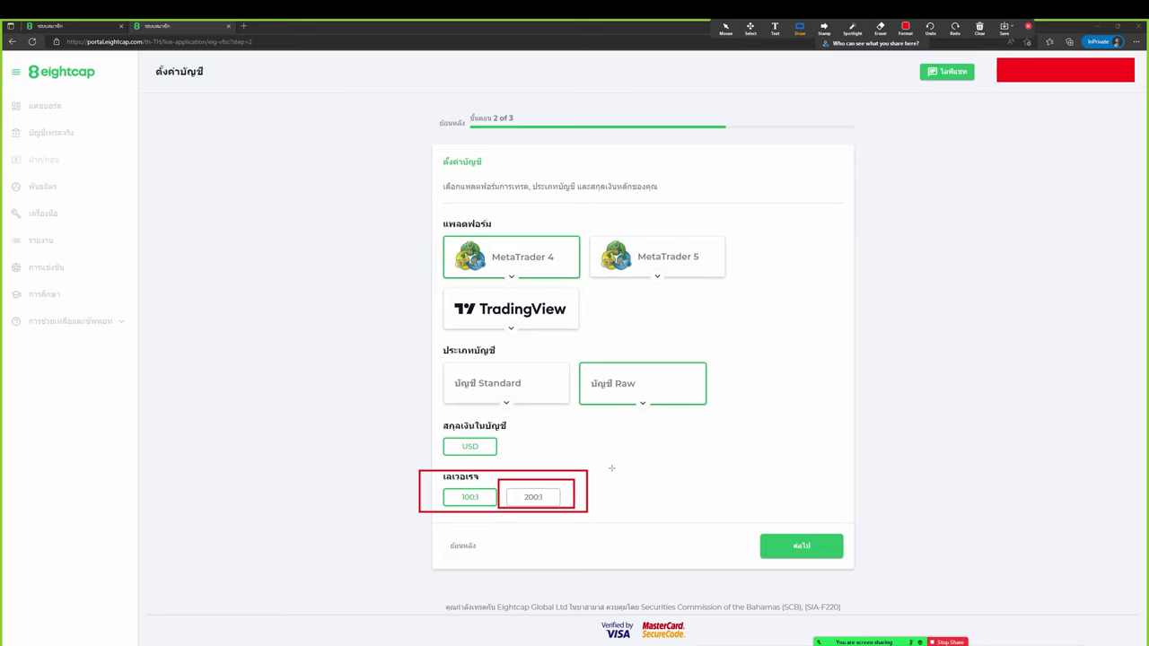
pyautogui.press('Escape')
pyautogui.click(881, 27)
pyautogui.moveTo(543, 469); pyautogui.dragTo(529, 515)
# Leave annotation mode and continue to the confirmation step of the application.
pyautogui.press('Escape')
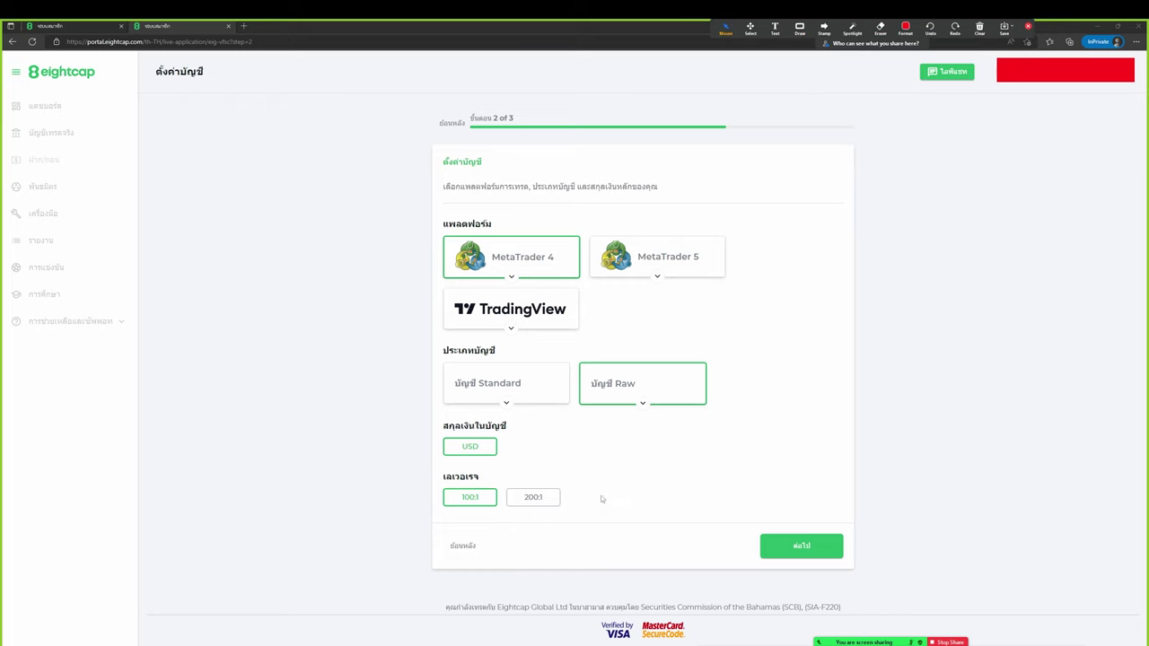
pyautogui.click(775, 539)
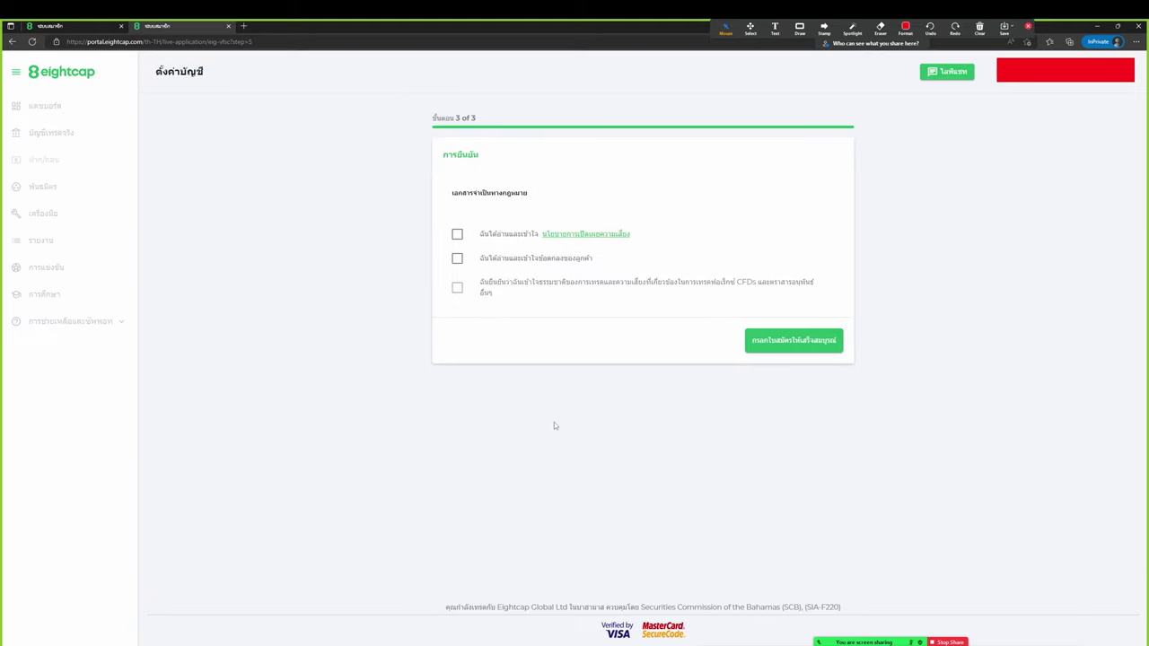
# Outline the whole confirmation form of application step 3 with a red rectangle.
pyautogui.click(800, 28)
pyautogui.click(824, 50)
pyautogui.moveTo(357, 105); pyautogui.dragTo(923, 387)
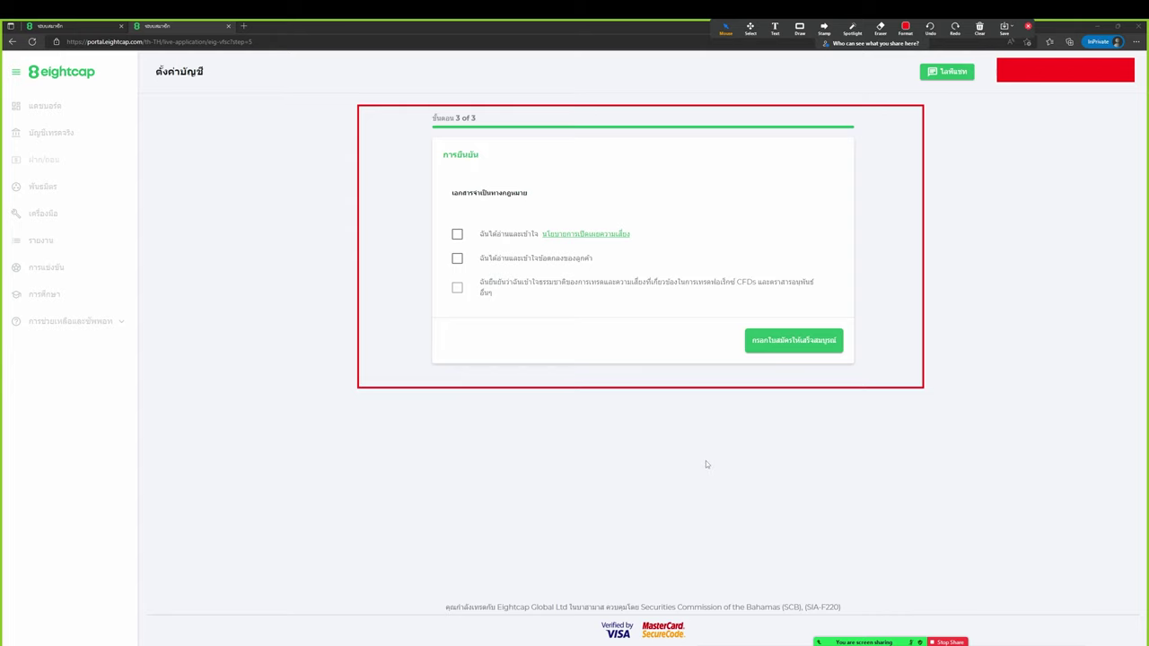
# Accept all three legal declarations and complete the application form.
pyautogui.click(457, 234)
pyautogui.click(457, 257)
pyautogui.click(457, 287)
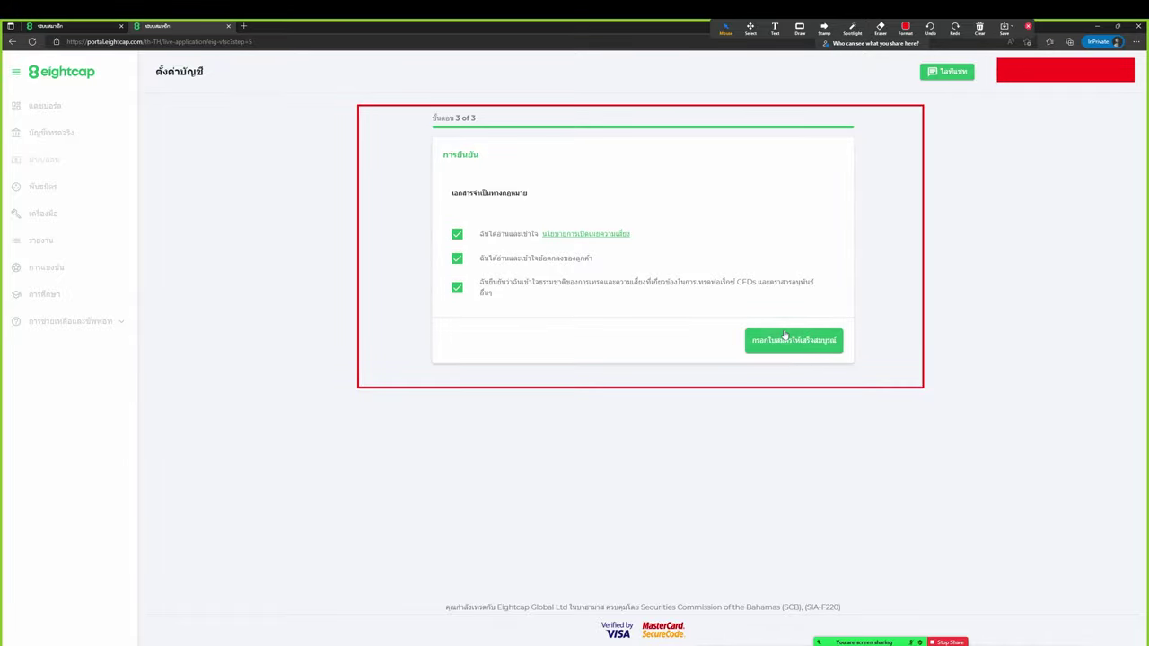
pyautogui.click(773, 336)
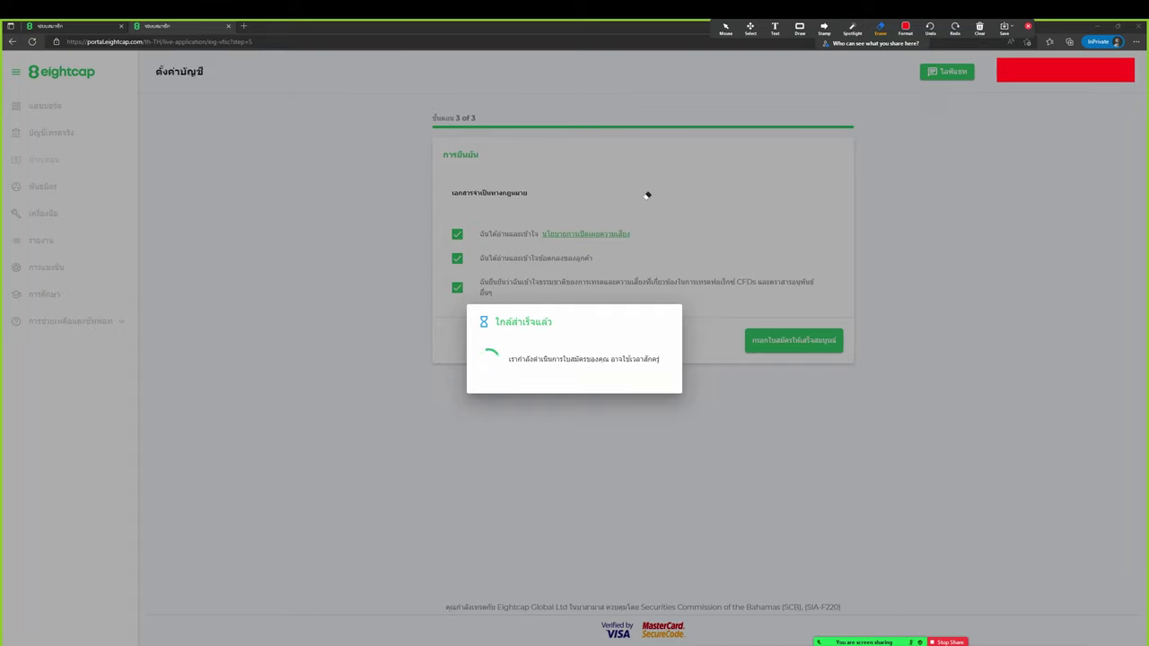
# Outline the proof of identity and proof of address upload options with separate red rectangles.
pyautogui.click(799, 28)
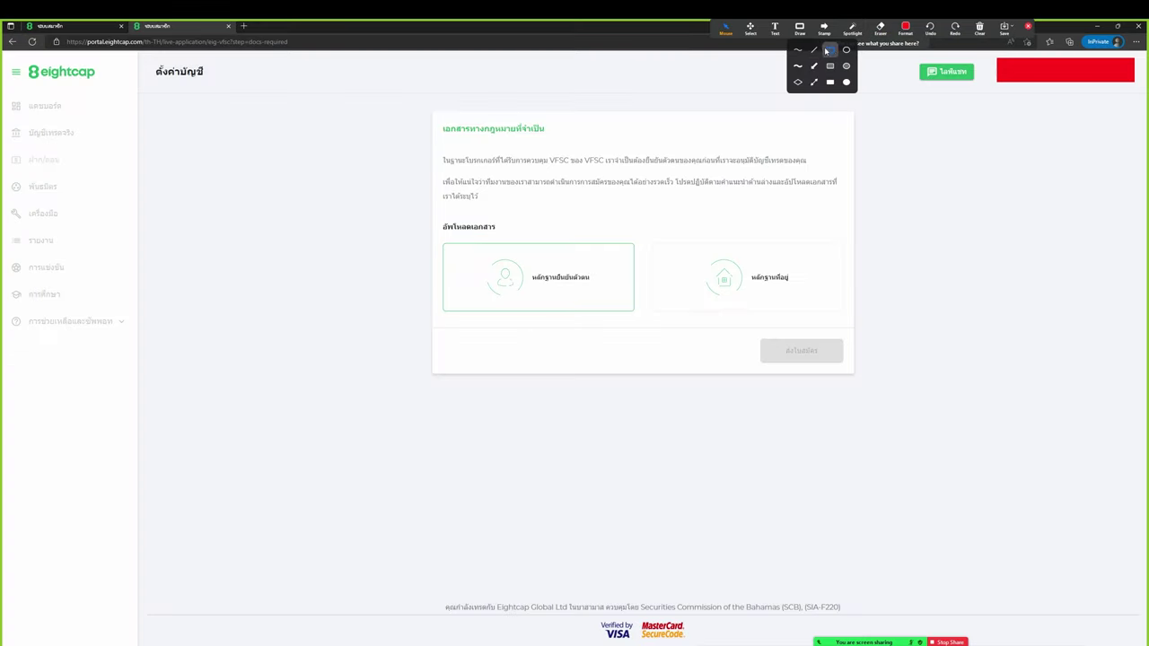
pyautogui.click(828, 52)
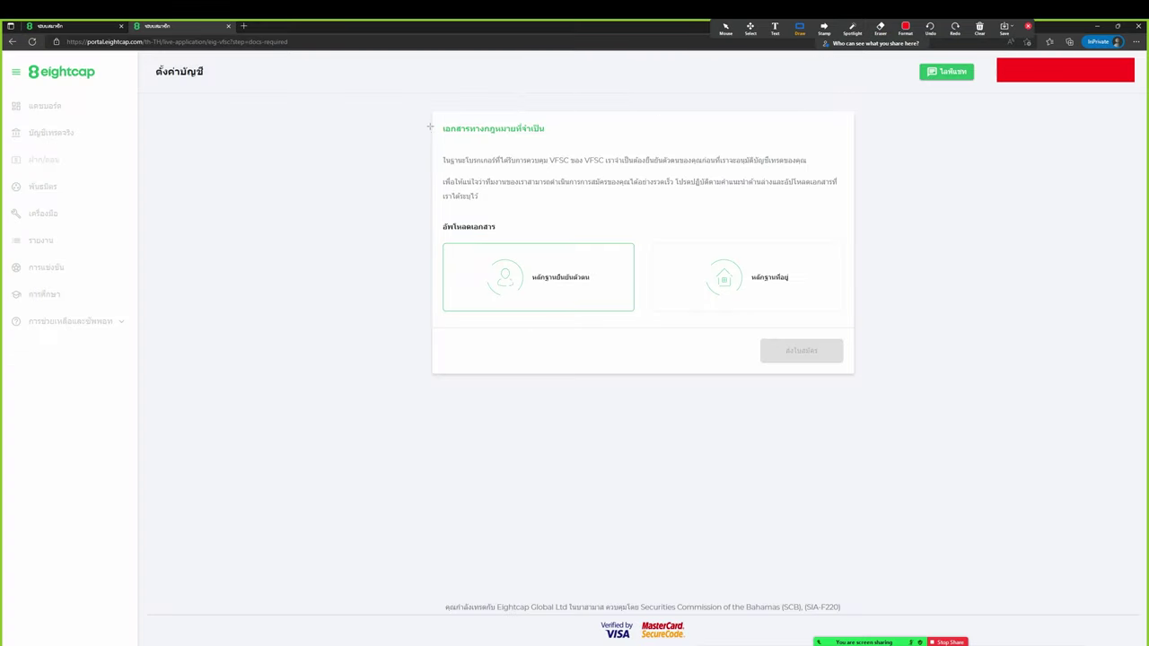
pyautogui.moveTo(422, 208)
pyautogui.mouseDown()
pyautogui.moveTo(505, 269)
pyautogui.moveTo(637, 330)
pyautogui.mouseUp()
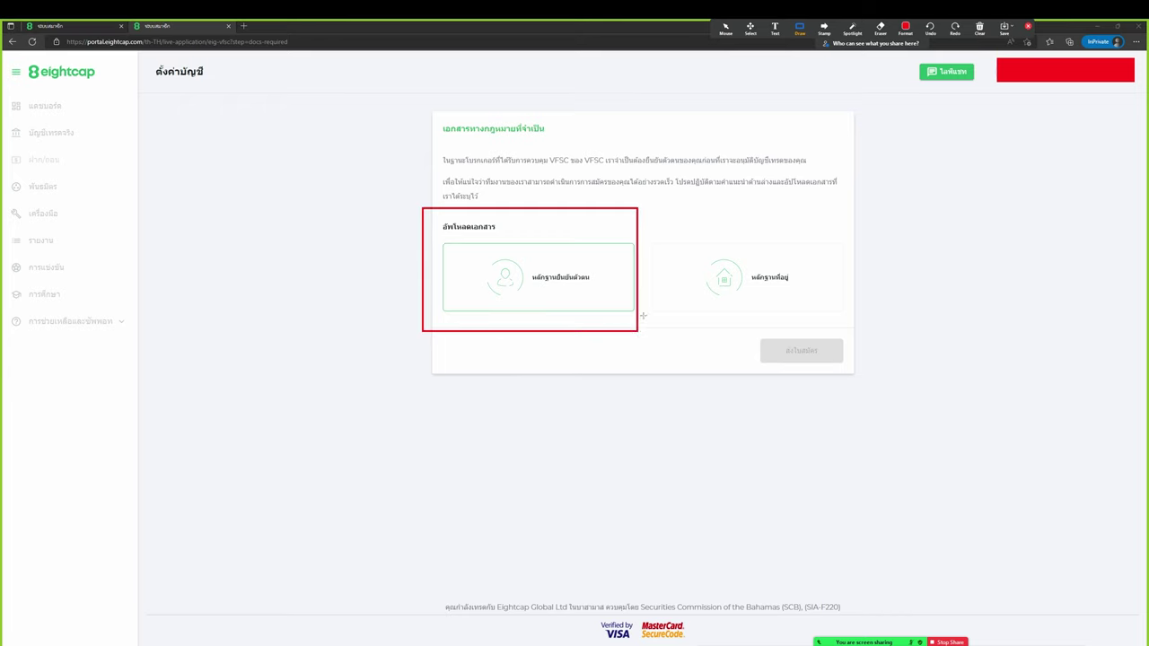
pyautogui.moveTo(644, 208)
pyautogui.mouseDown()
pyautogui.moveTo(759, 312)
pyautogui.moveTo(844, 330)
pyautogui.mouseUp()
pyautogui.click(852, 29)
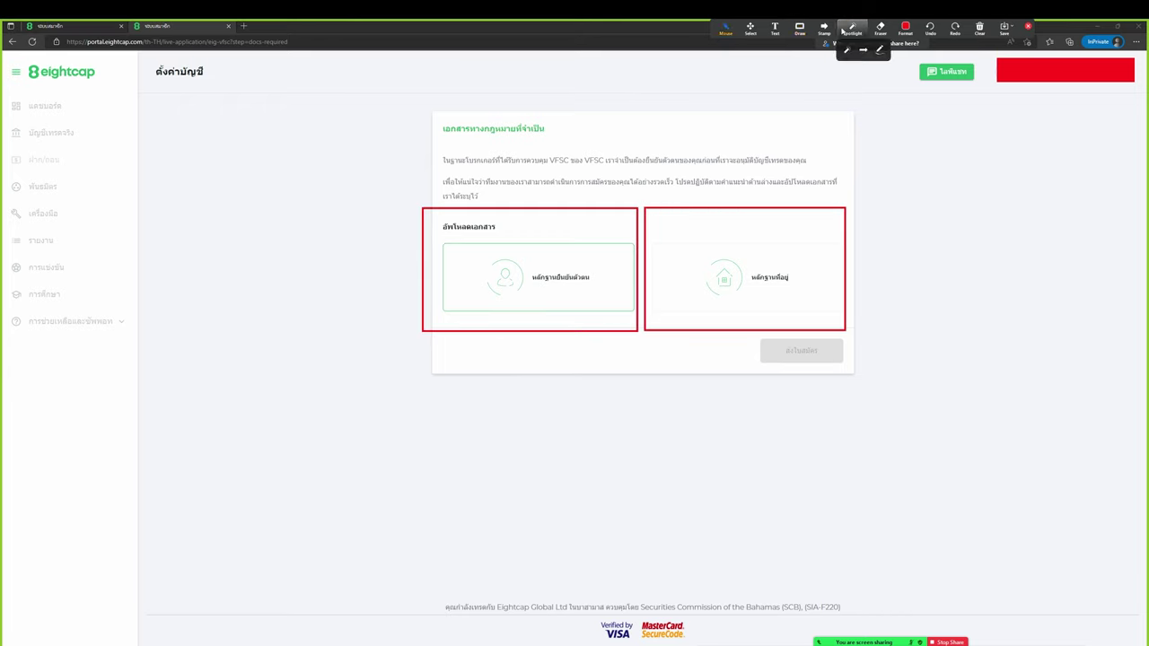
# Choose the national ID card as proof of identity and attach test.PNG for its front and back sides.
pyautogui.click(549, 277)
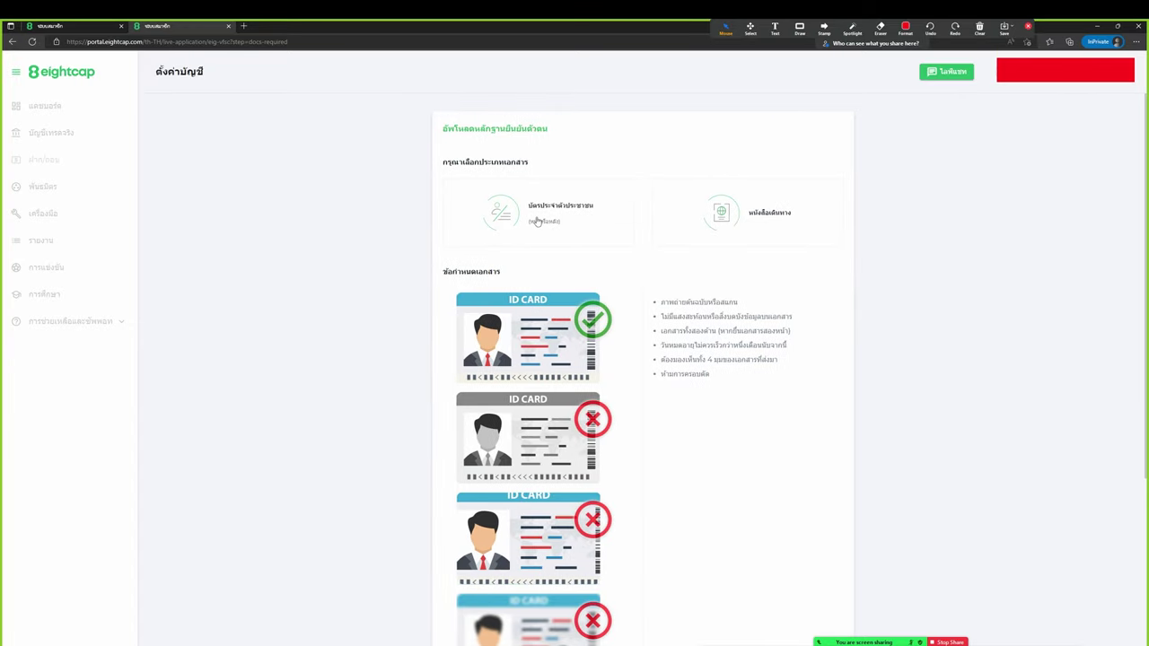
pyautogui.click(537, 220)
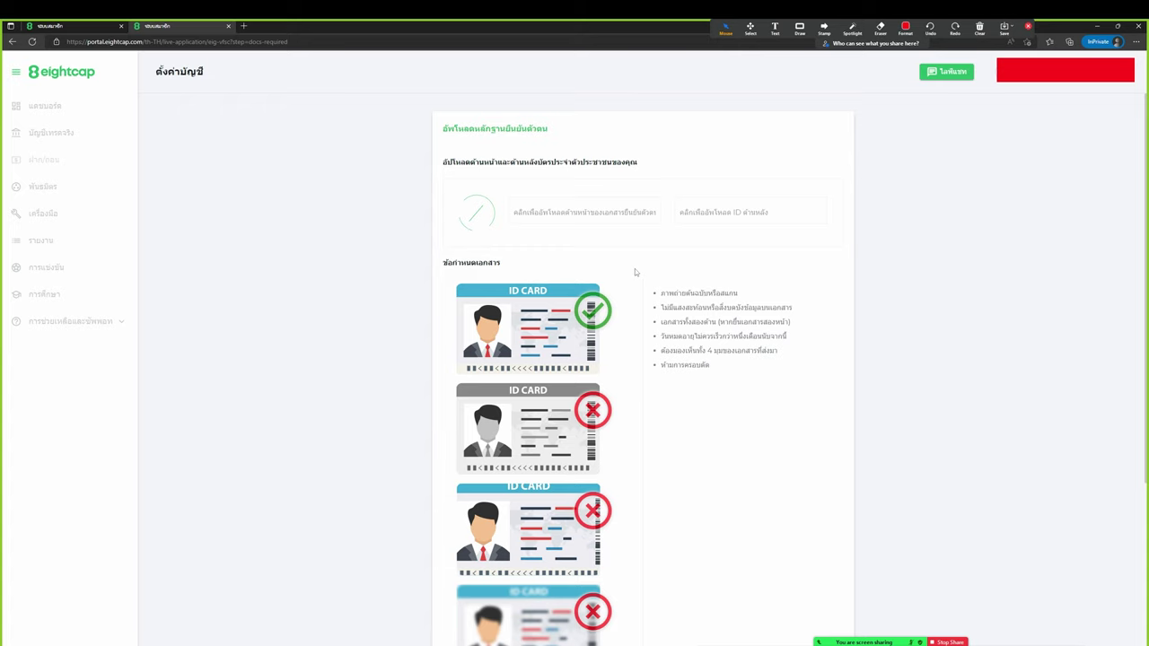
pyautogui.scroll(-3, 634, 270)
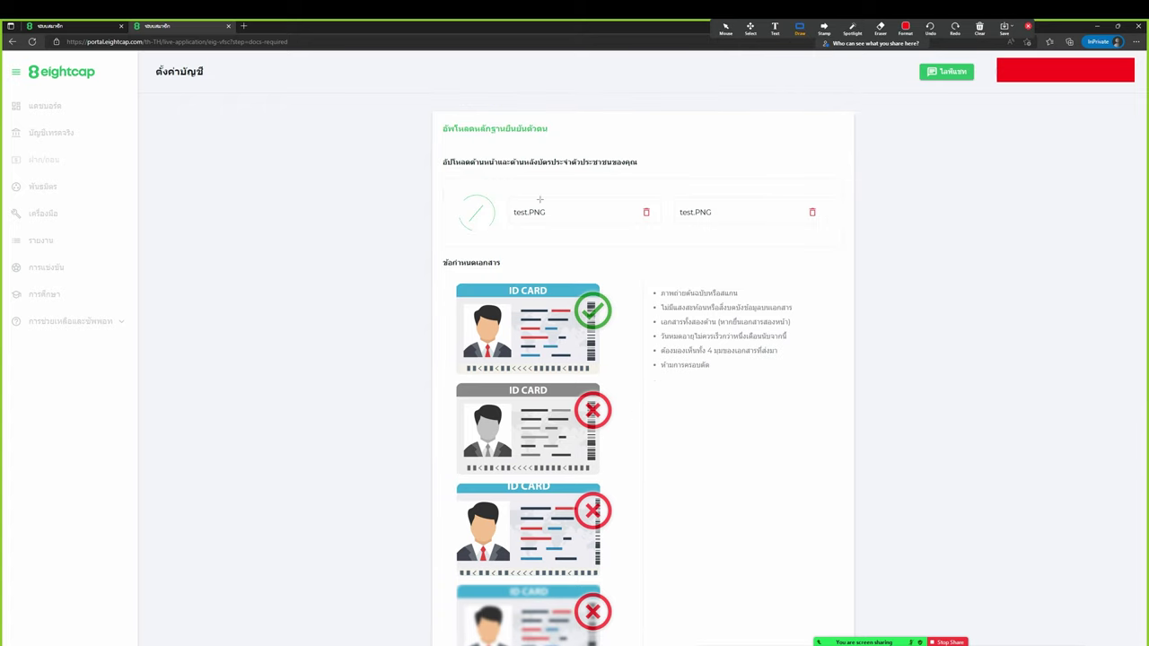
# Outline the row holding the two attached ID card files with a red rectangle.
pyautogui.moveTo(426, 174)
pyautogui.mouseDown()
pyautogui.moveTo(515, 213)
pyautogui.moveTo(852, 243)
pyautogui.mouseUp()
pyautogui.click(726, 29)
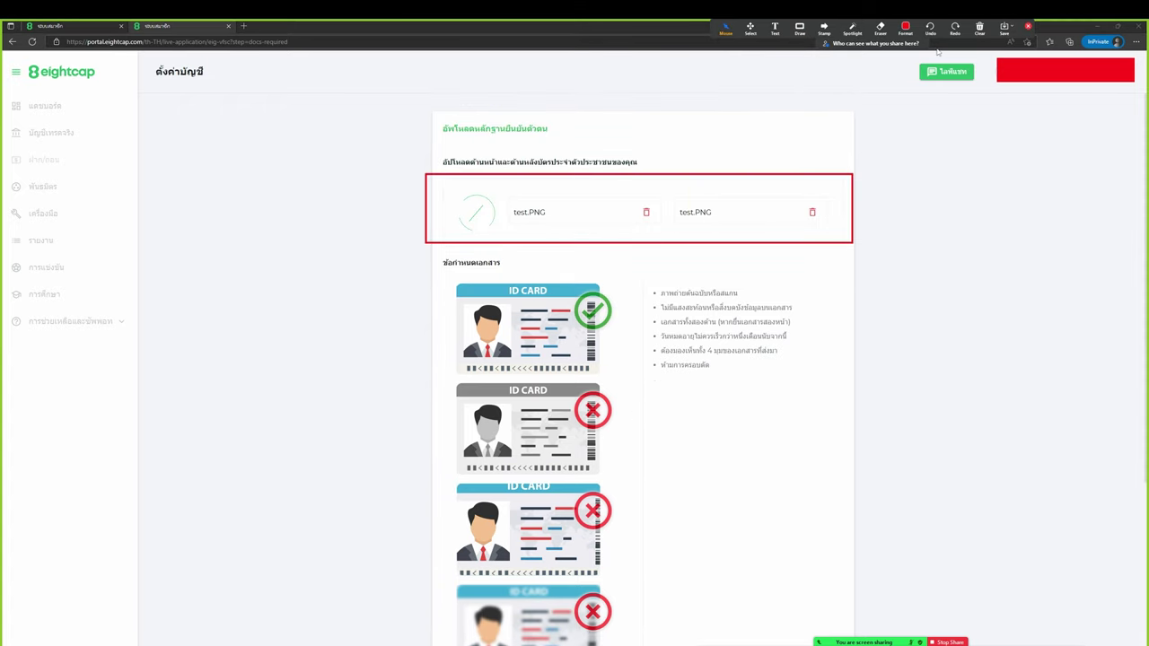
pyautogui.scroll(-2, 743, 417)
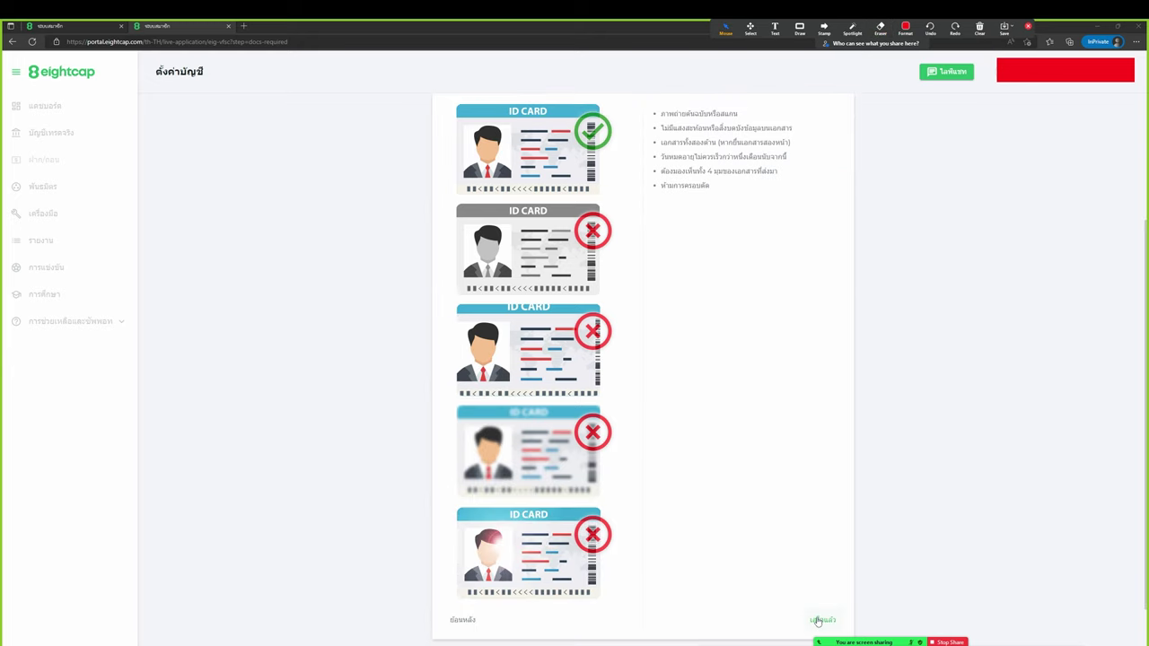
# Outline each sample ID card in the document requirements in red, and finish the proof of identity upload.
pyautogui.scroll(1, 732, 517)
pyautogui.click(799, 29)
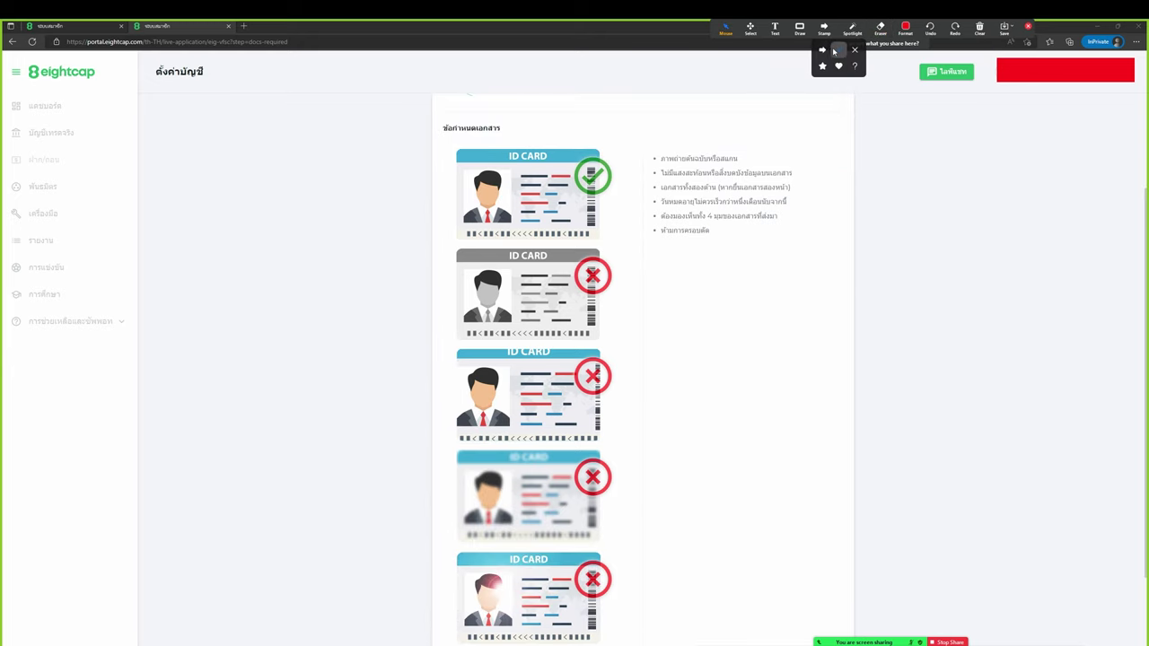
pyautogui.click(829, 49)
pyautogui.moveTo(396, 120)
pyautogui.mouseDown()
pyautogui.moveTo(639, 259)
pyautogui.moveTo(637, 231)
pyautogui.mouseUp()
pyautogui.moveTo(434, 230); pyautogui.dragTo(623, 348)
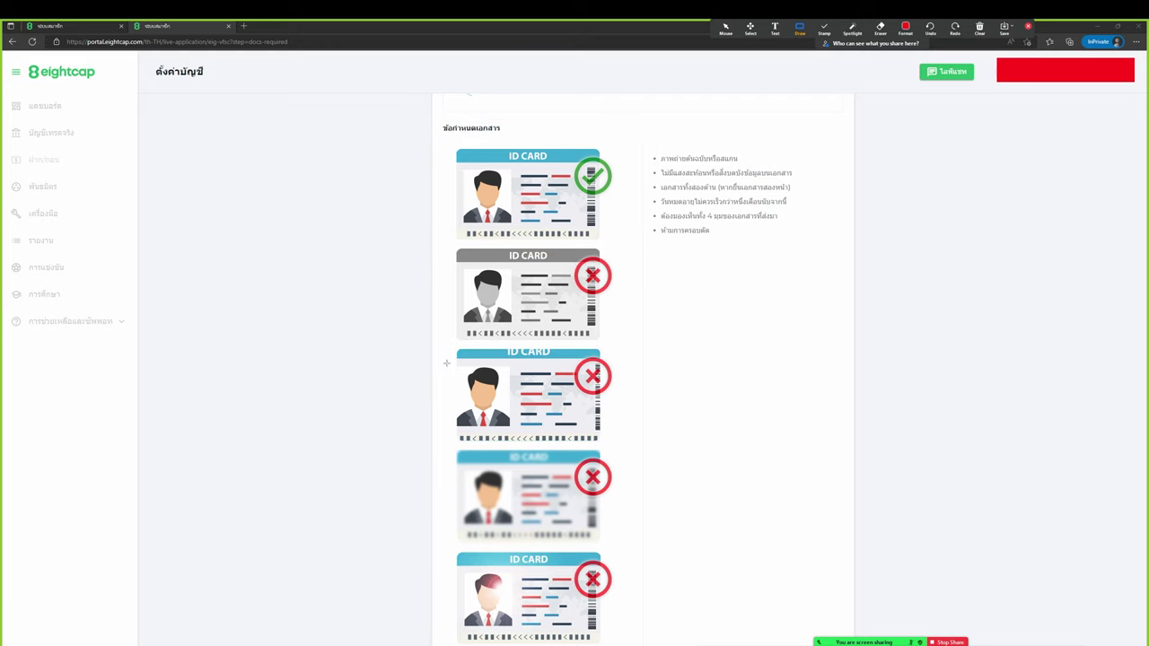
pyautogui.moveTo(419, 336); pyautogui.dragTo(625, 451)
pyautogui.moveTo(418, 431); pyautogui.dragTo(638, 547)
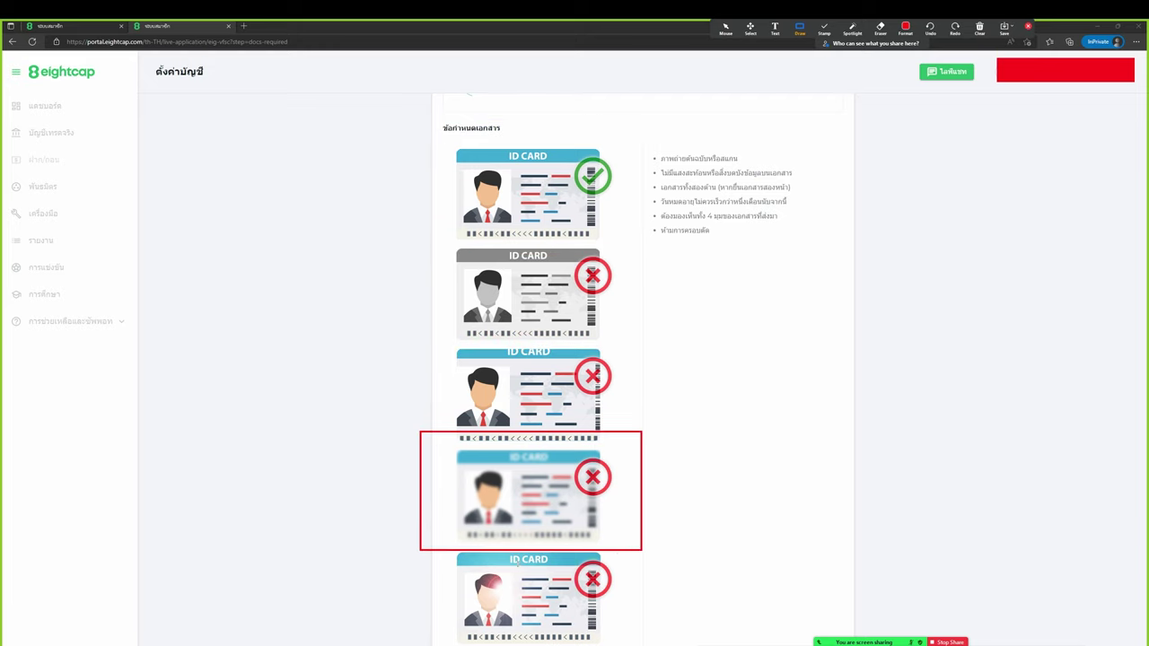
pyautogui.moveTo(440, 542)
pyautogui.mouseDown()
pyautogui.moveTo(565, 637)
pyautogui.moveTo(617, 643)
pyautogui.mouseUp()
pyautogui.click(725, 30)
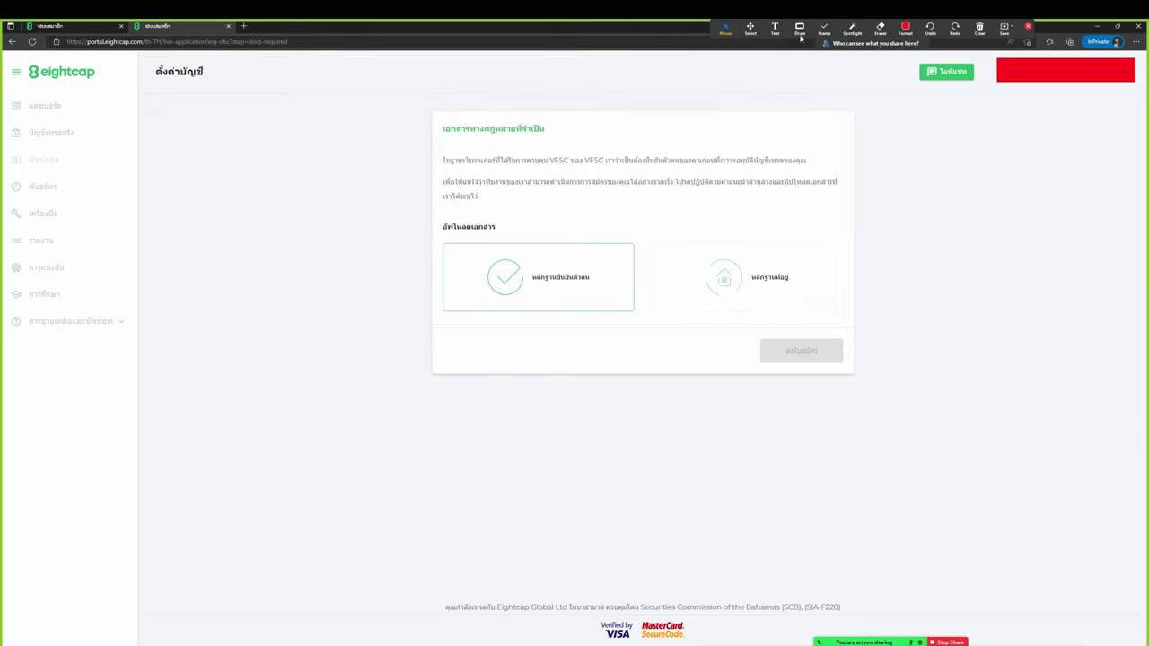
# Circle the proof of address option with a red ellipse and open its upload page.
pyautogui.moveTo(800, 32)
pyautogui.click(846, 50)
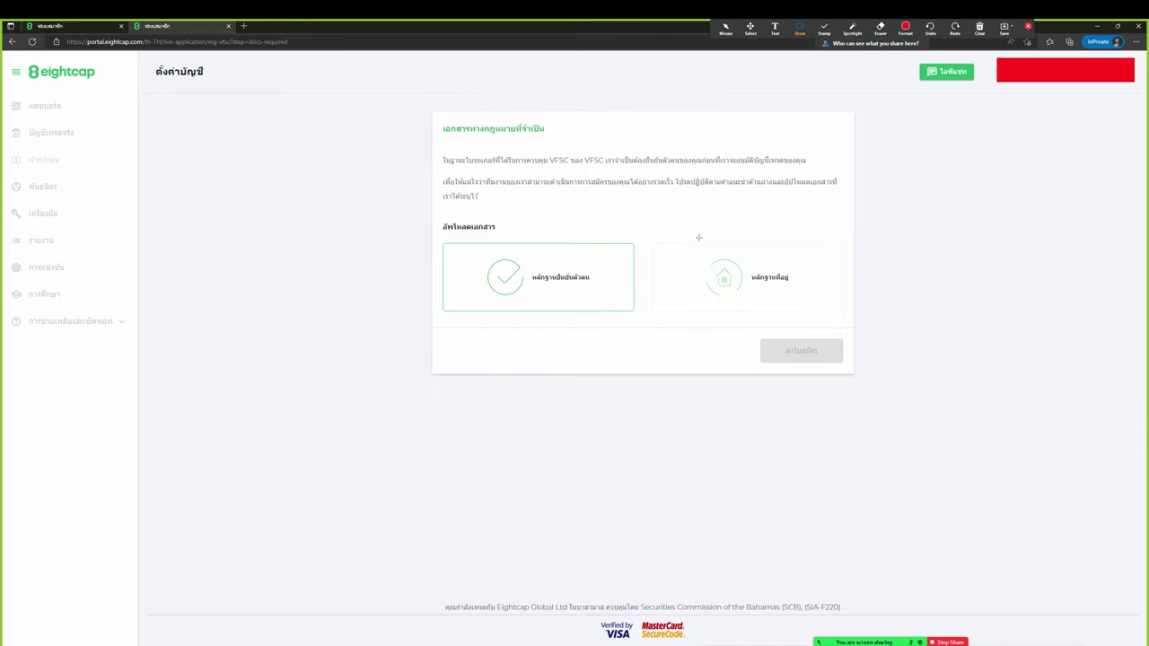
pyautogui.moveTo(637, 231)
pyautogui.mouseDown()
pyautogui.moveTo(814, 337)
pyautogui.moveTo(859, 321)
pyautogui.mouseUp()
pyautogui.click(725, 29)
pyautogui.click(743, 283)
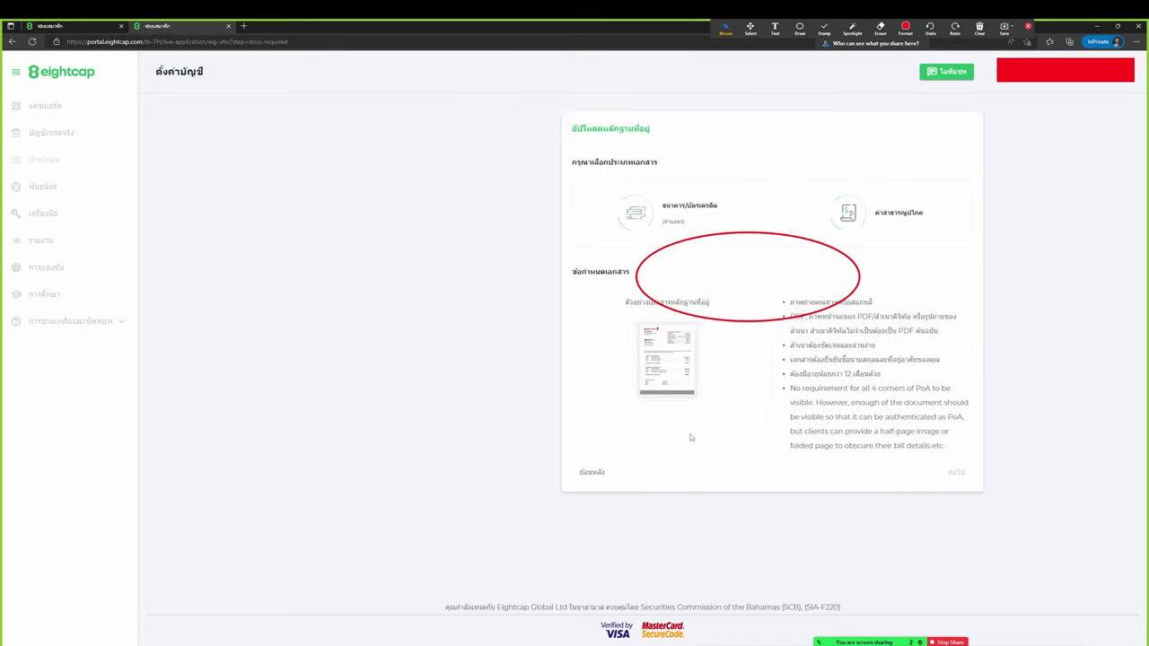
# Draw red arrows pointing to the bank/credit card statement and utility bill document types.
pyautogui.click(800, 29)
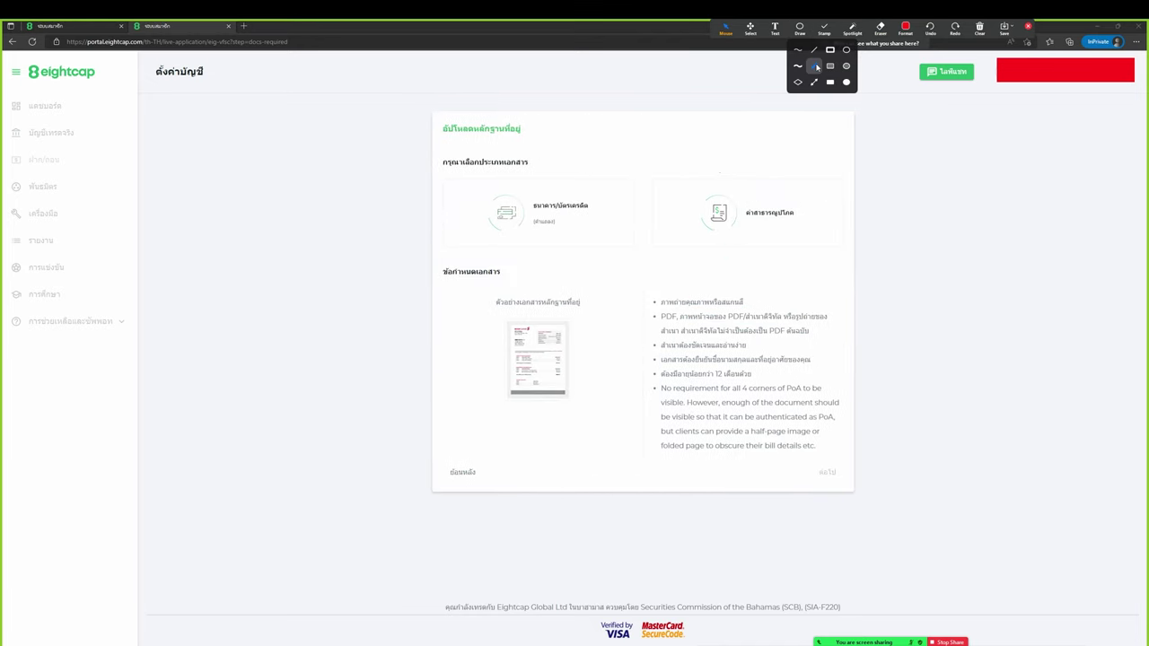
pyautogui.click(815, 68)
pyautogui.moveTo(621, 298); pyautogui.dragTo(604, 224)
pyautogui.moveTo(671, 298); pyautogui.dragTo(745, 228)
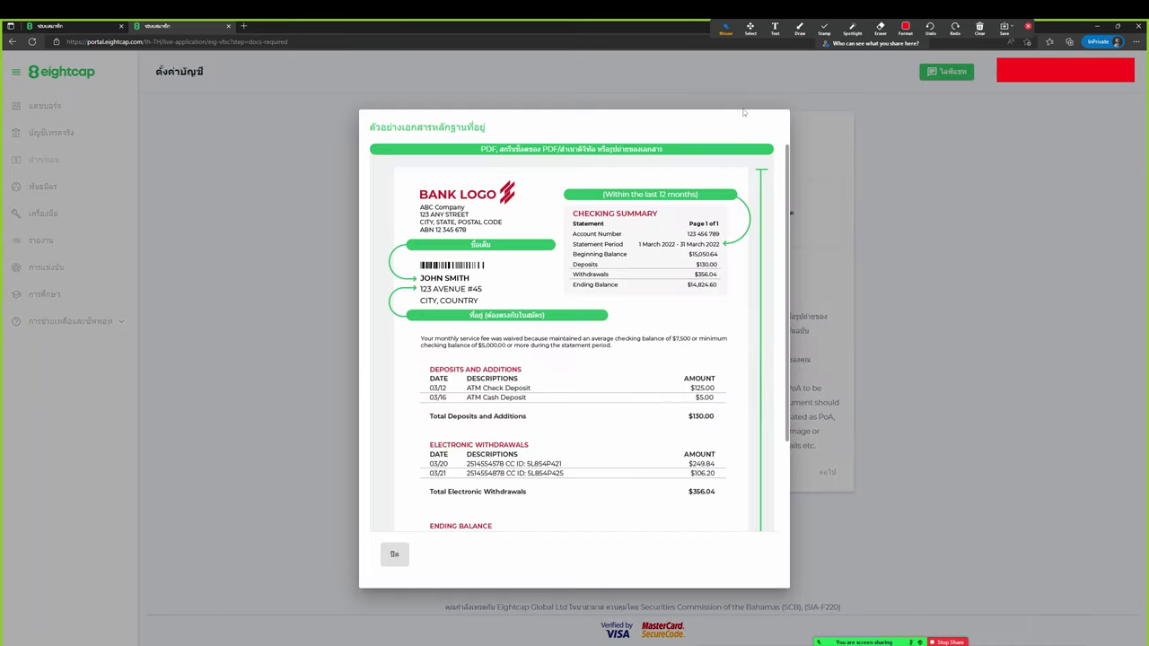
# Examine the sample bank statement's format, name, address and date requirements, and close the sample.
pyautogui.click(800, 29)
pyautogui.scroll(-3, 450, 501)
pyautogui.scroll(3, 450, 502)
pyautogui.scroll(-3, 489, 413)
pyautogui.scroll(3, 492, 424)
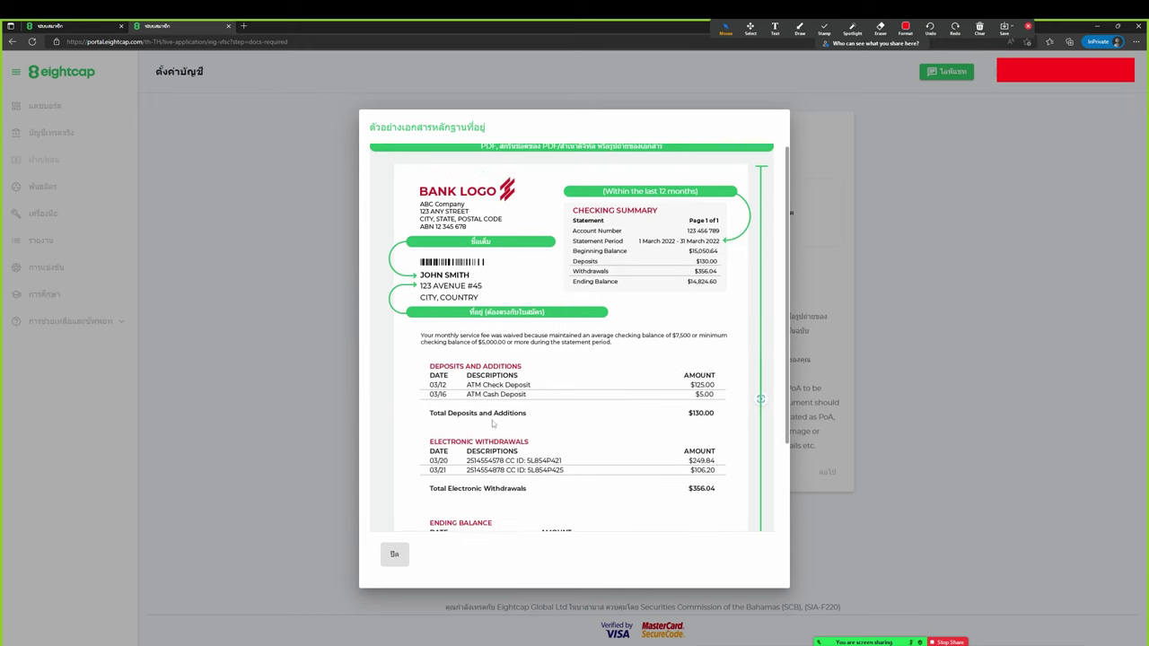
pyautogui.scroll(-3, 492, 423)
pyautogui.scroll(3, 512, 287)
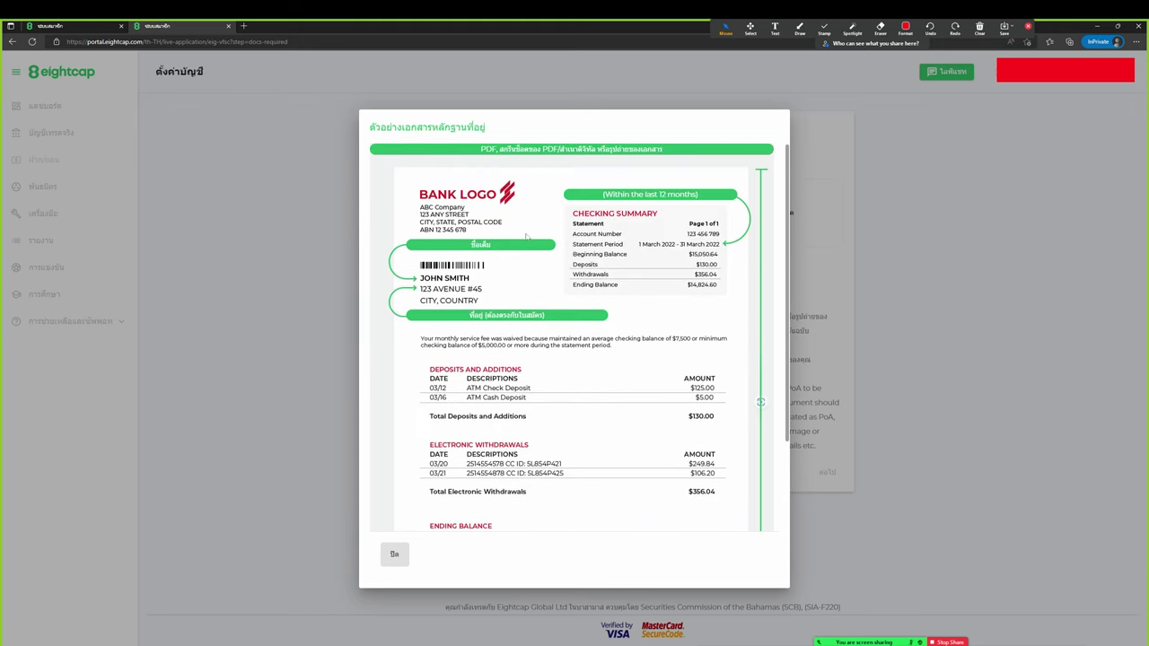
pyautogui.moveTo(501, 150); pyautogui.dragTo(562, 150)
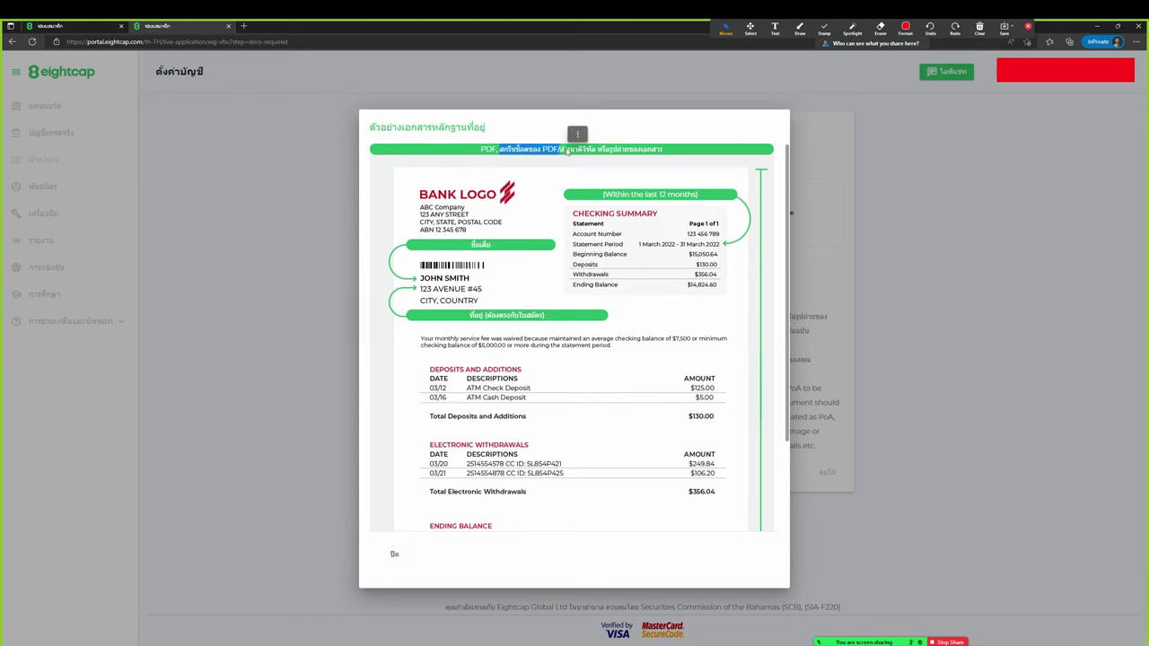
pyautogui.click(572, 150)
pyautogui.click(343, 332)
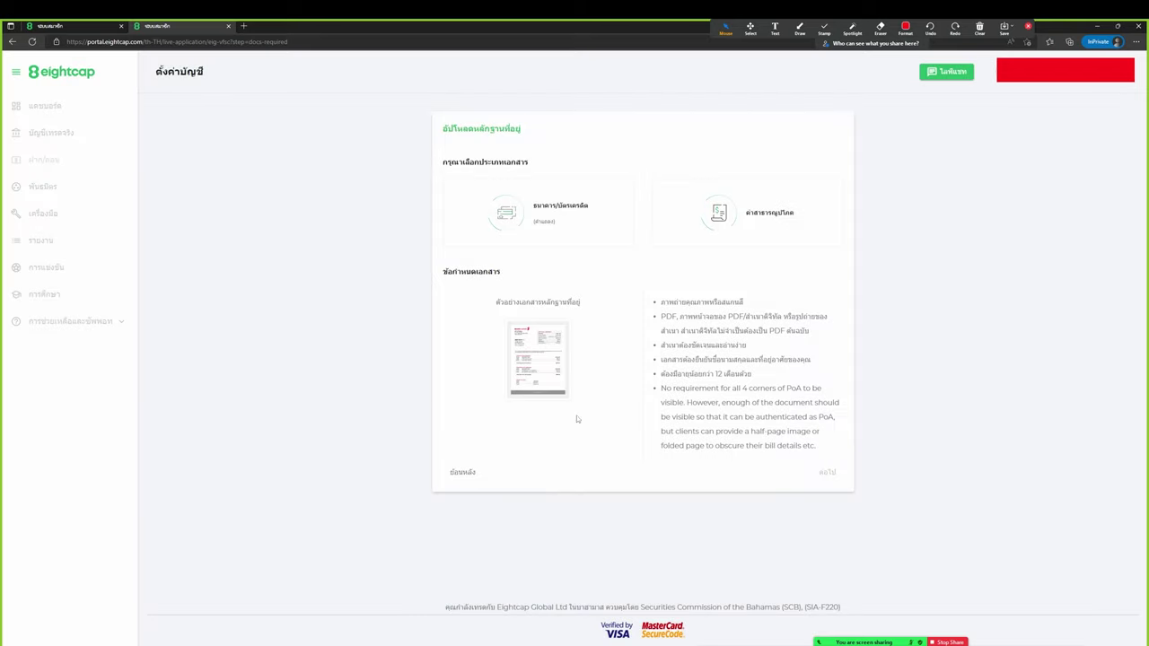
# Choose the utility bill type, open its sample document, and outline the sample's requirements banner with a red rectangle.
pyautogui.click(723, 227)
pyautogui.click(532, 348)
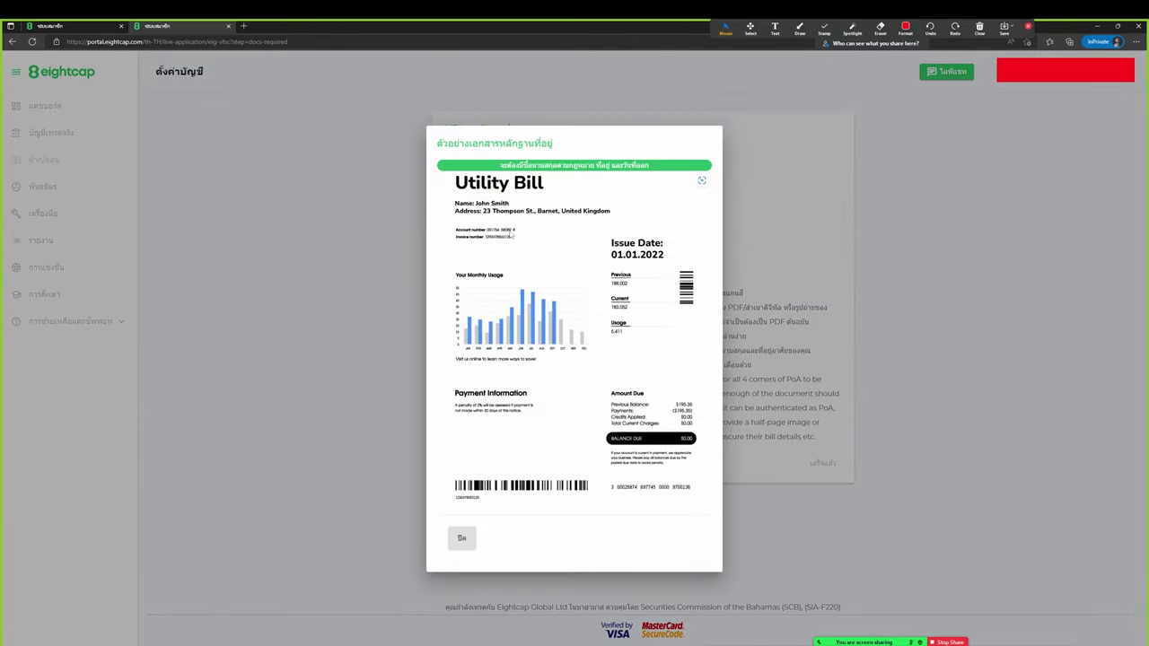
pyautogui.click(800, 28)
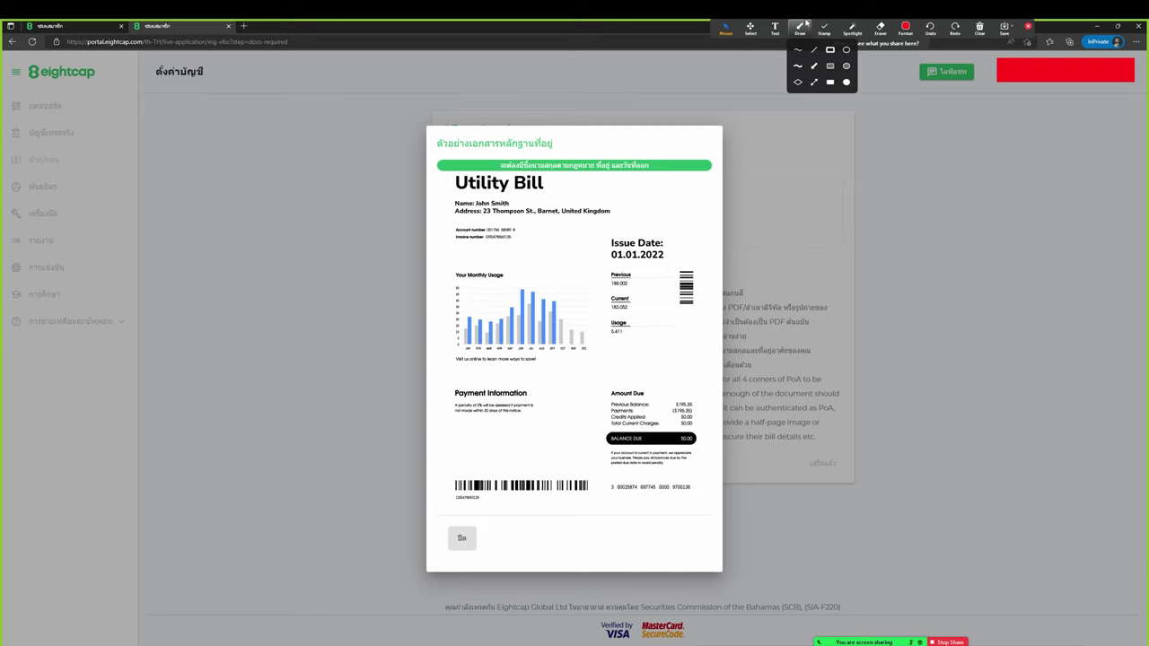
pyautogui.click(831, 52)
pyautogui.moveTo(473, 156); pyautogui.dragTo(677, 177)
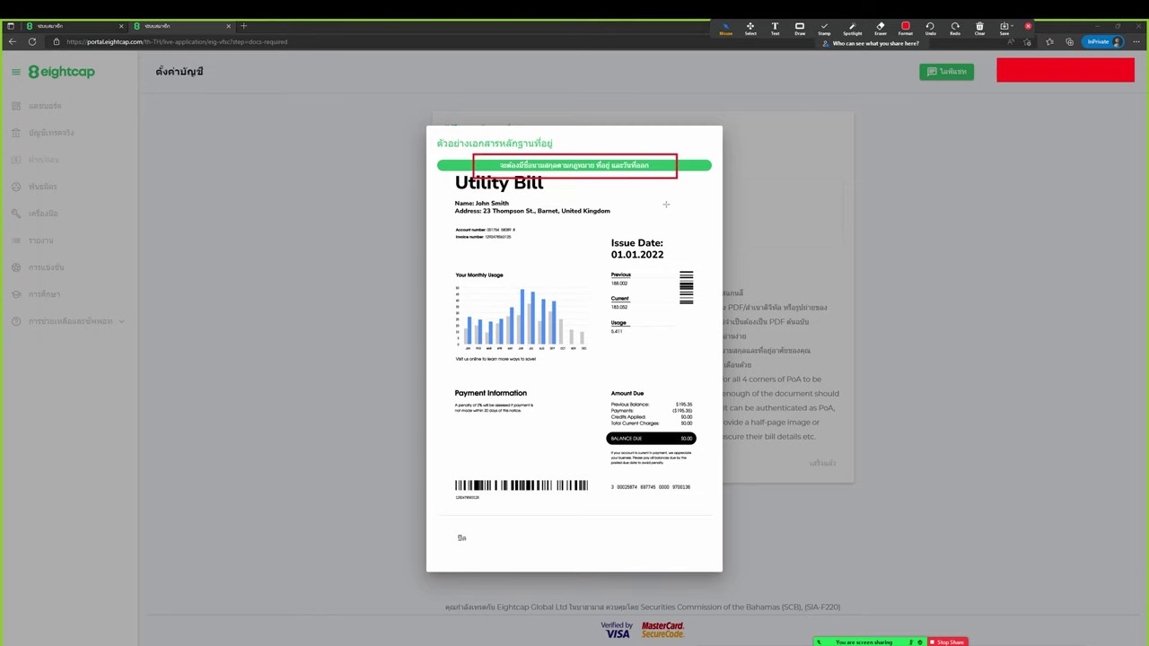
# Erase the red outline on the utility bill sample and close the sample.
pyautogui.click(881, 28)
pyautogui.click(679, 177)
pyautogui.click(776, 185)
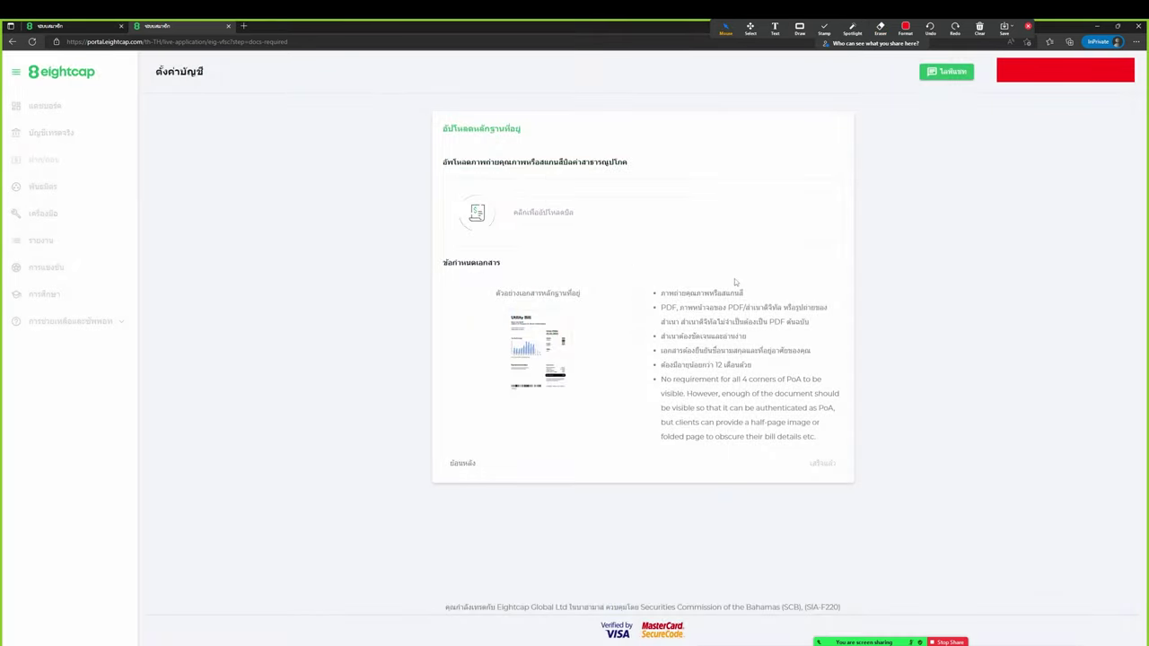
# Switch to the bank/credit card statement type, attach test.PNG as proof of address, and finish the upload.
pyautogui.click(462, 463)
pyautogui.click(561, 228)
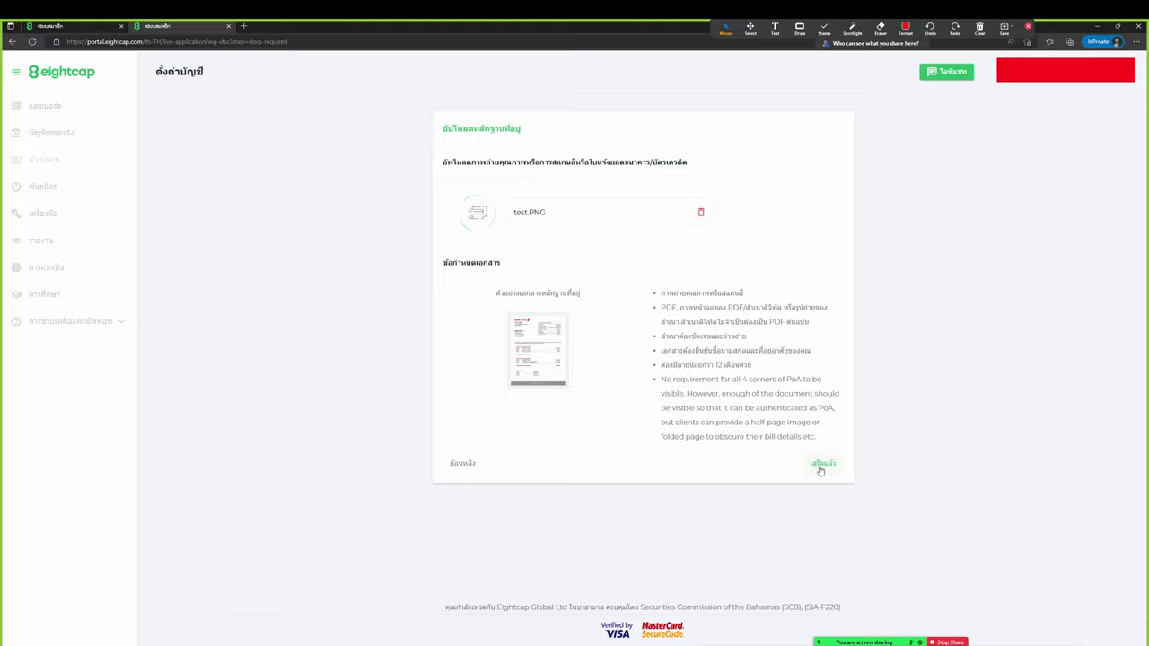
pyautogui.click(822, 465)
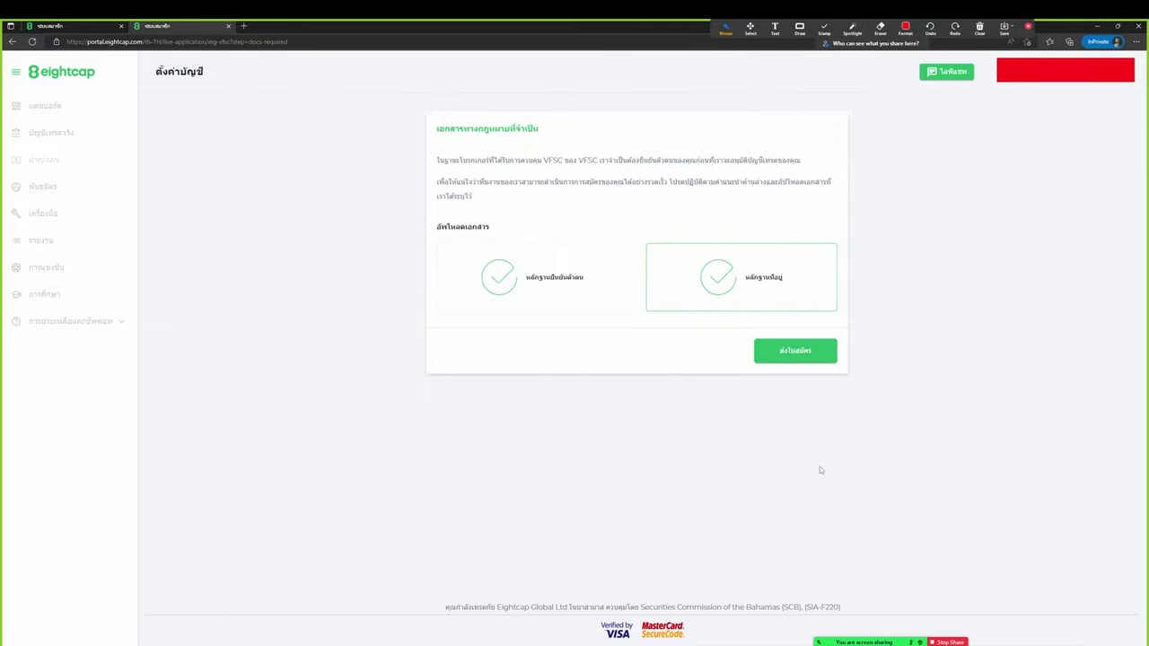
# Outline the two completed document uploads with a red rectangle and submit the application.
pyautogui.click(800, 28)
pyautogui.click(831, 50)
pyautogui.moveTo(406, 213)
pyautogui.mouseDown()
pyautogui.moveTo(711, 313)
pyautogui.moveTo(903, 323)
pyautogui.mouseUp()
pyautogui.click(779, 359)
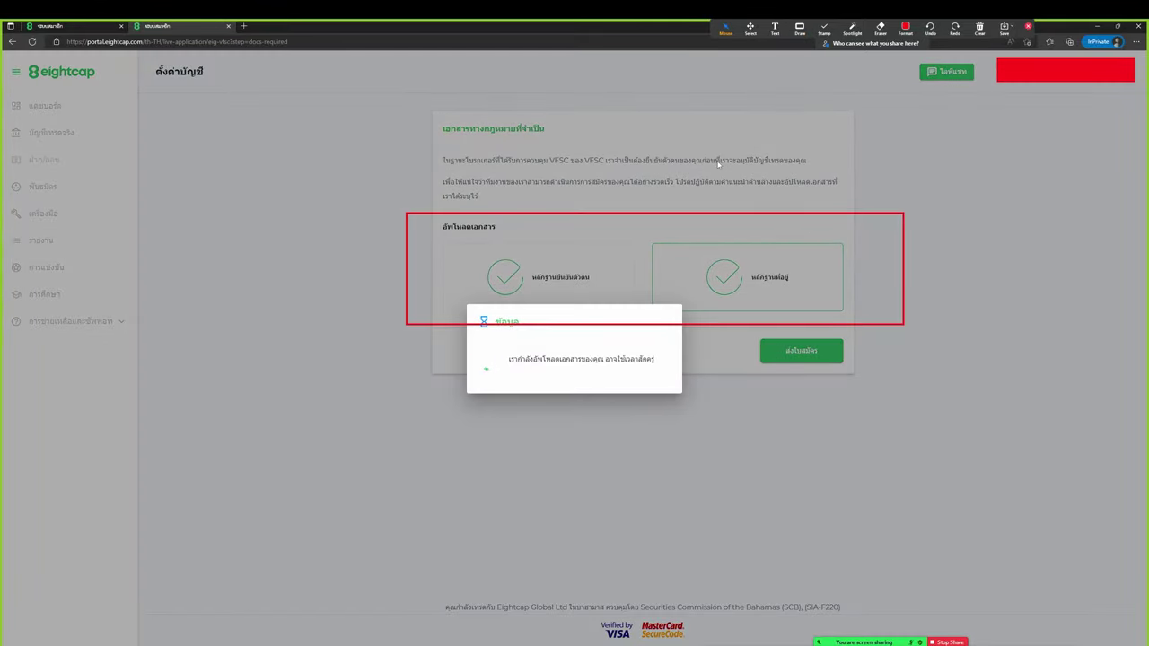
# Erase the red rectangle around the document uploads and leave the eraser.
pyautogui.click(880, 29)
pyautogui.click(759, 214)
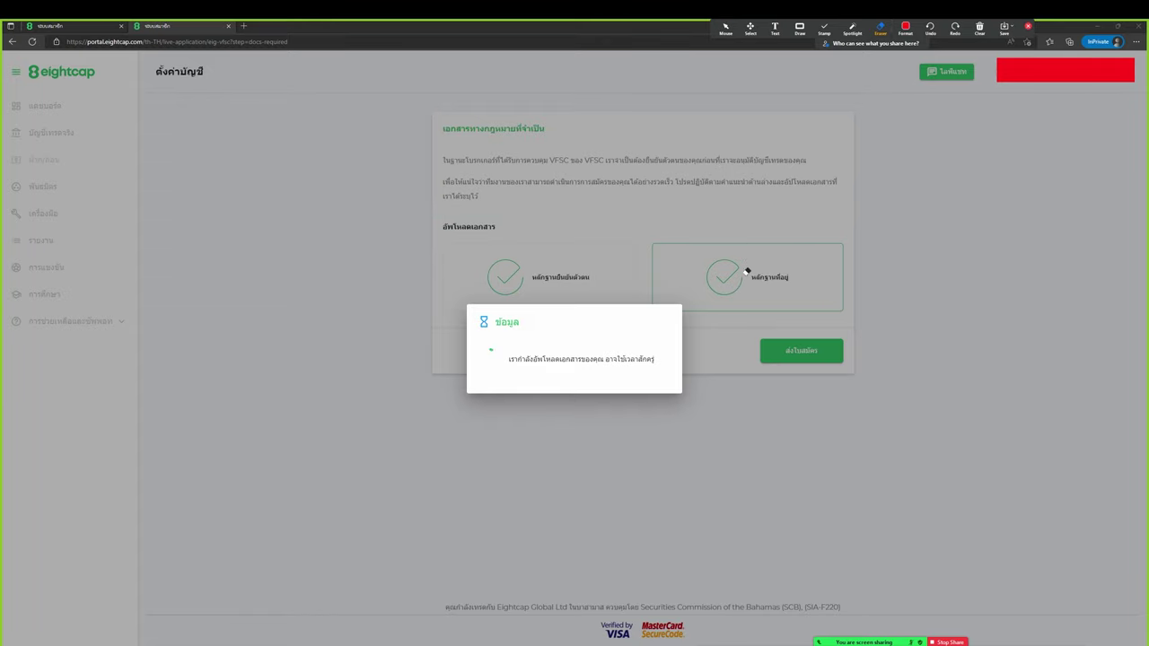
pyautogui.rightClick(689, 225)
pyautogui.click(679, 225)
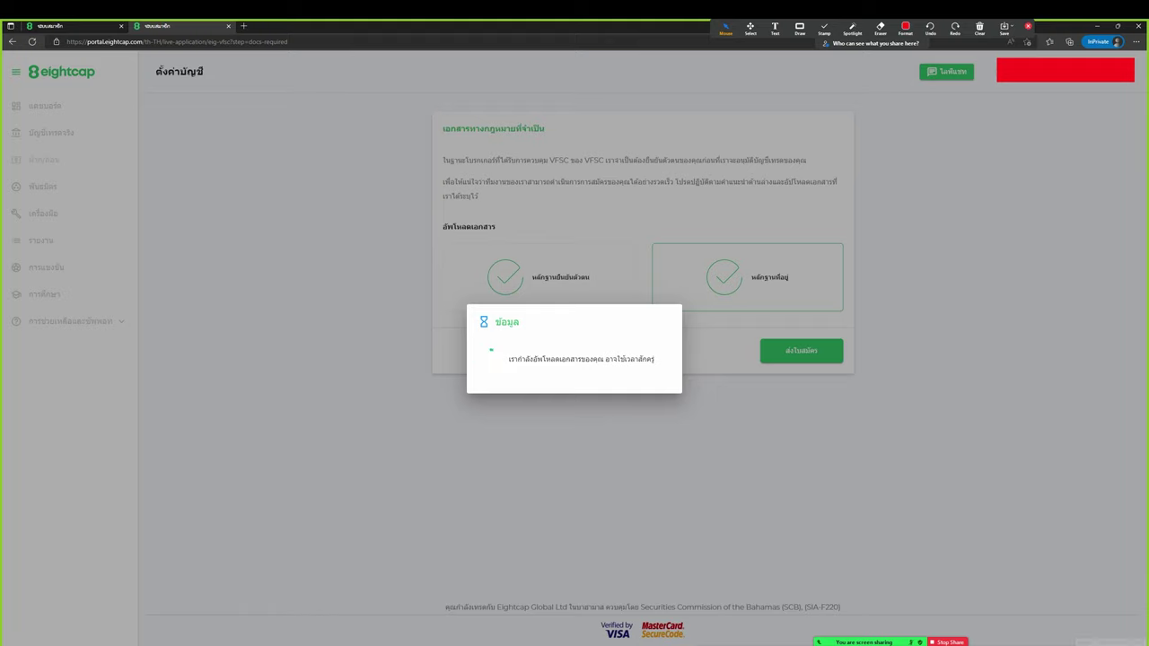
# Check the time on the system clock, close it, and outline the upload confirmation card and its green heading with red rectangles.
pyautogui.click(1109, 643)
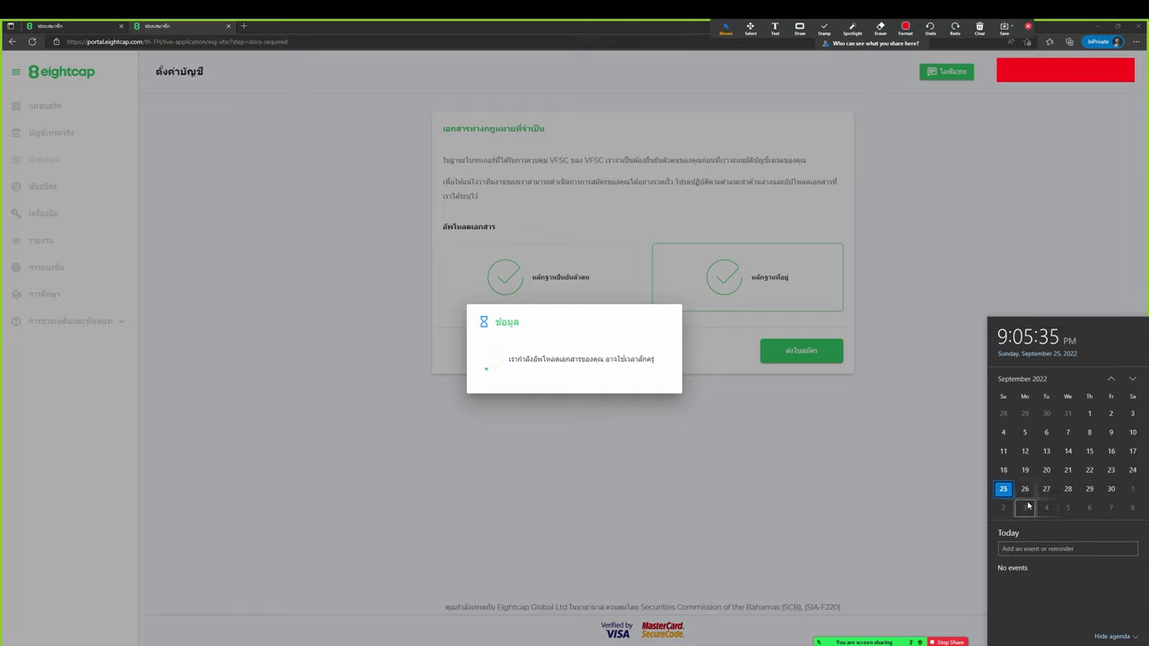
pyautogui.click(799, 28)
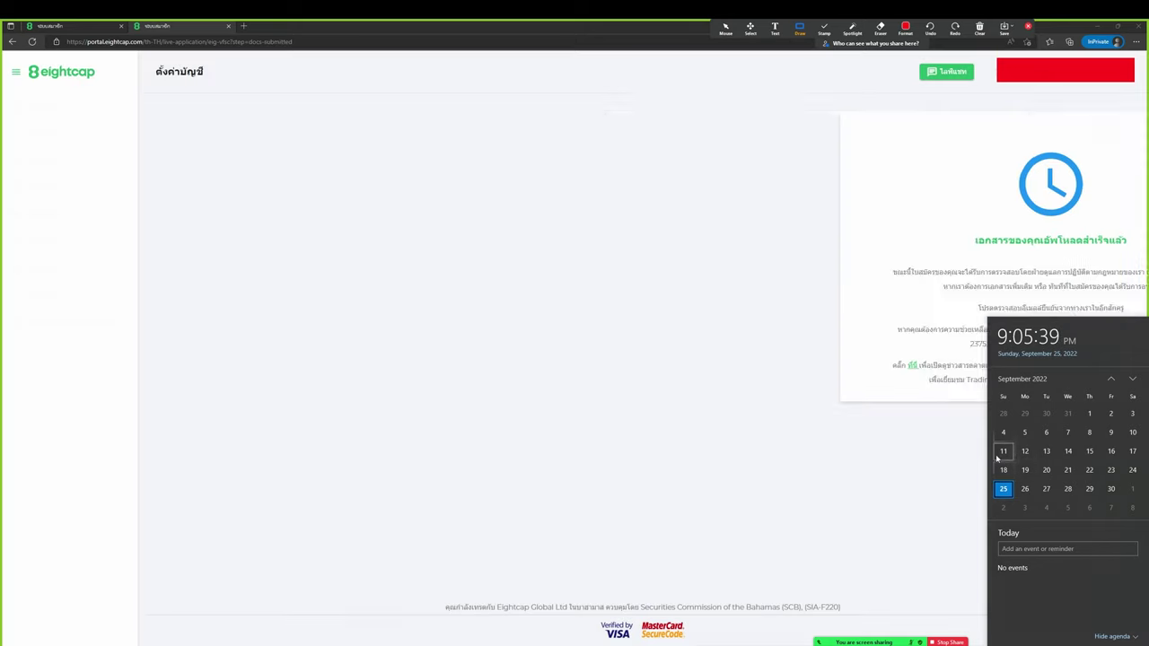
pyautogui.click(474, 182)
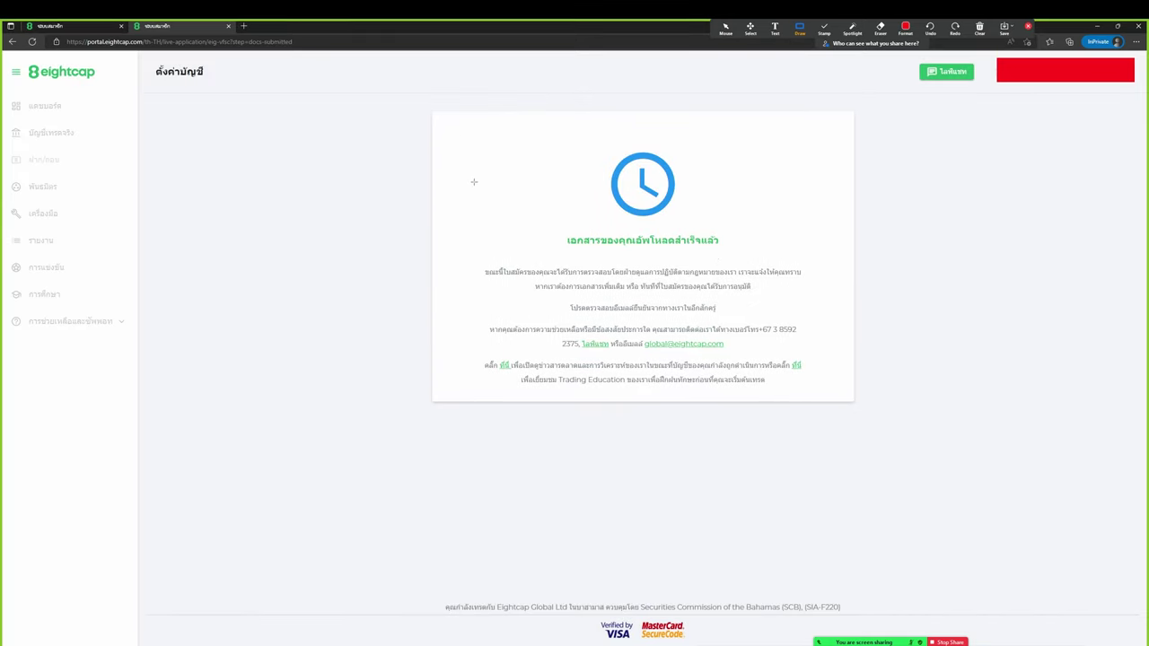
pyautogui.moveTo(433, 115); pyautogui.dragTo(856, 398)
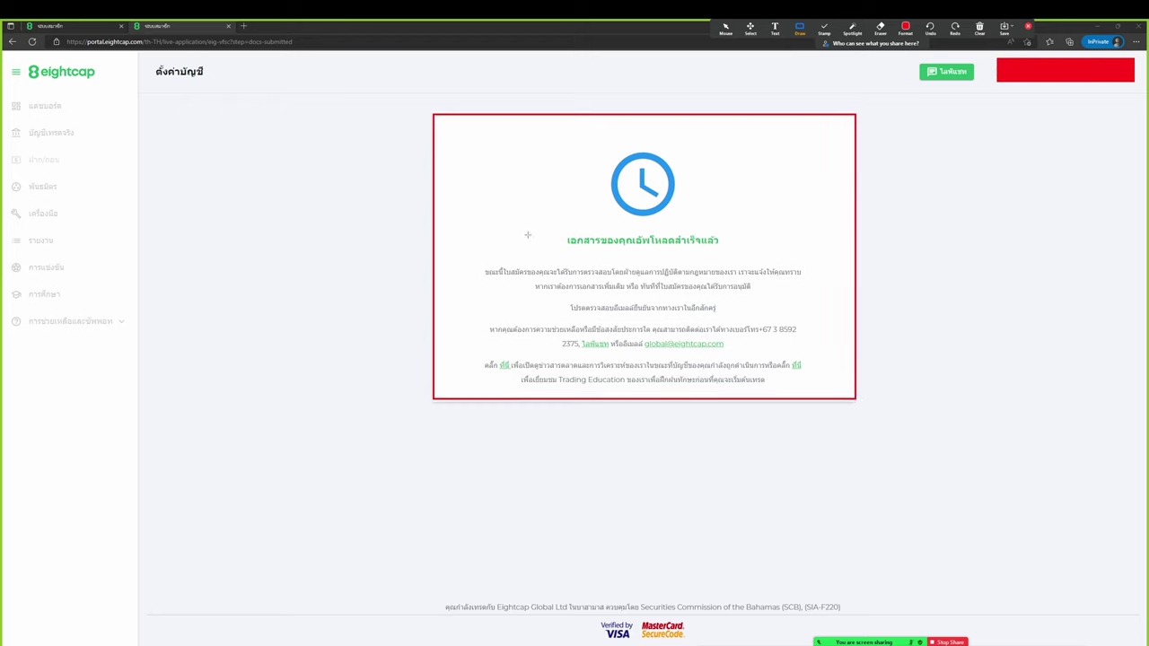
pyautogui.moveTo(546, 222); pyautogui.dragTo(746, 251)
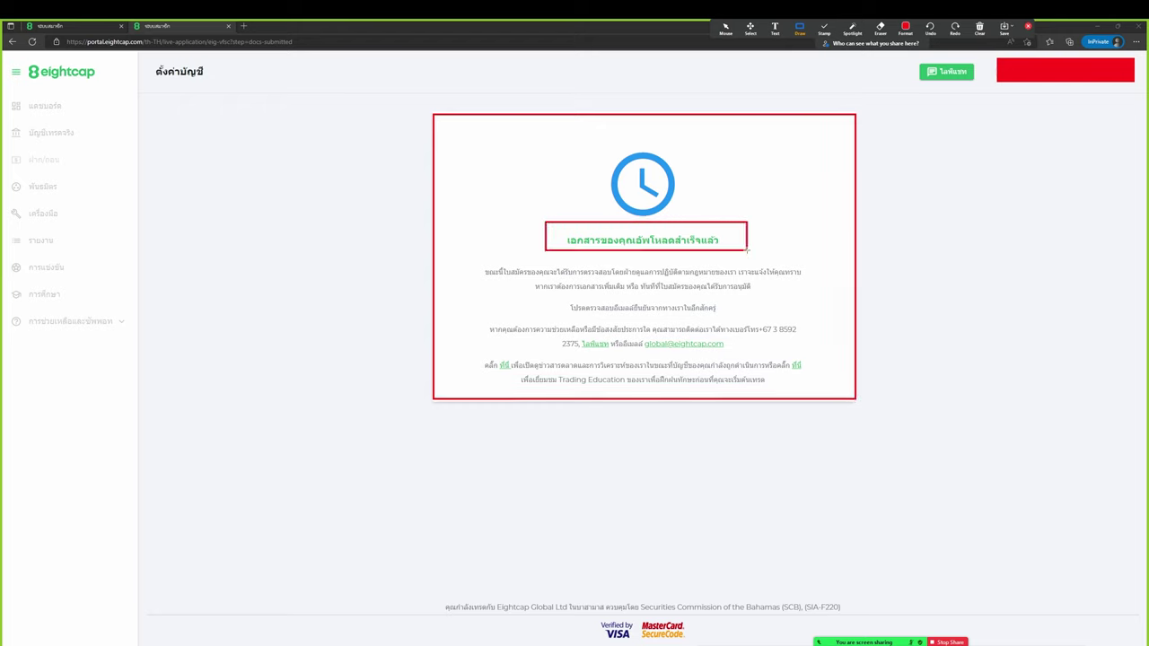
# Outline the application review notice and the support phone number, email and live chat link with red rectangles.
pyautogui.moveTo(472, 260)
pyautogui.mouseDown()
pyautogui.moveTo(627, 292)
pyautogui.moveTo(808, 294)
pyautogui.mouseUp()
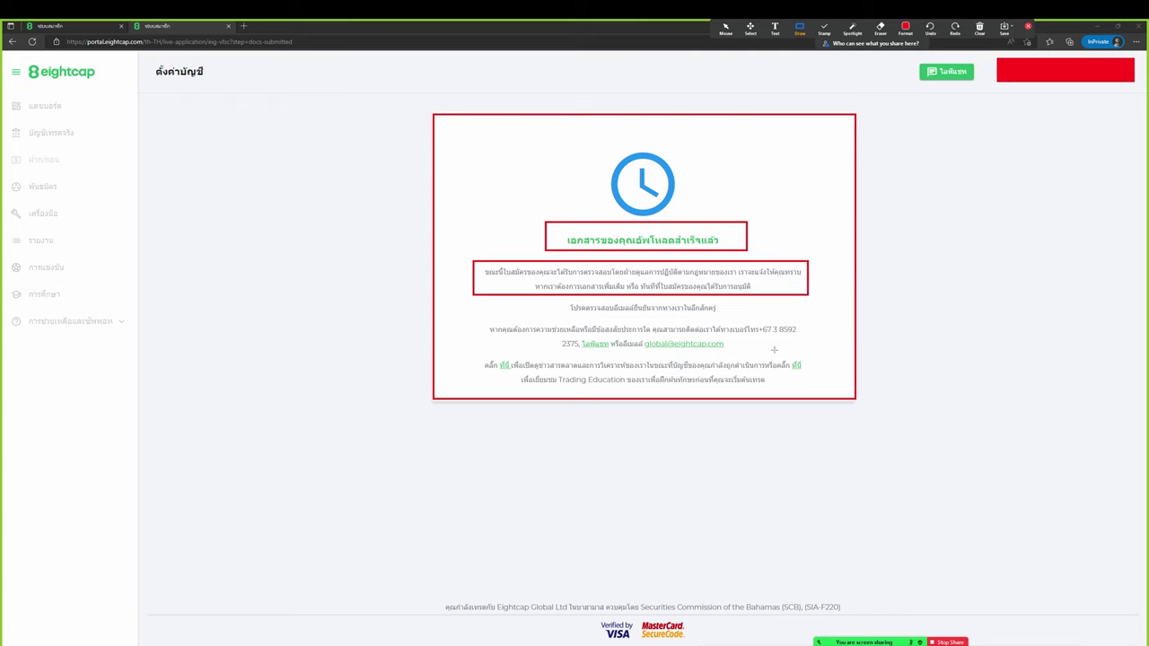
pyautogui.moveTo(636, 332)
pyautogui.mouseDown()
pyautogui.moveTo(745, 356)
pyautogui.moveTo(812, 338)
pyautogui.mouseUp()
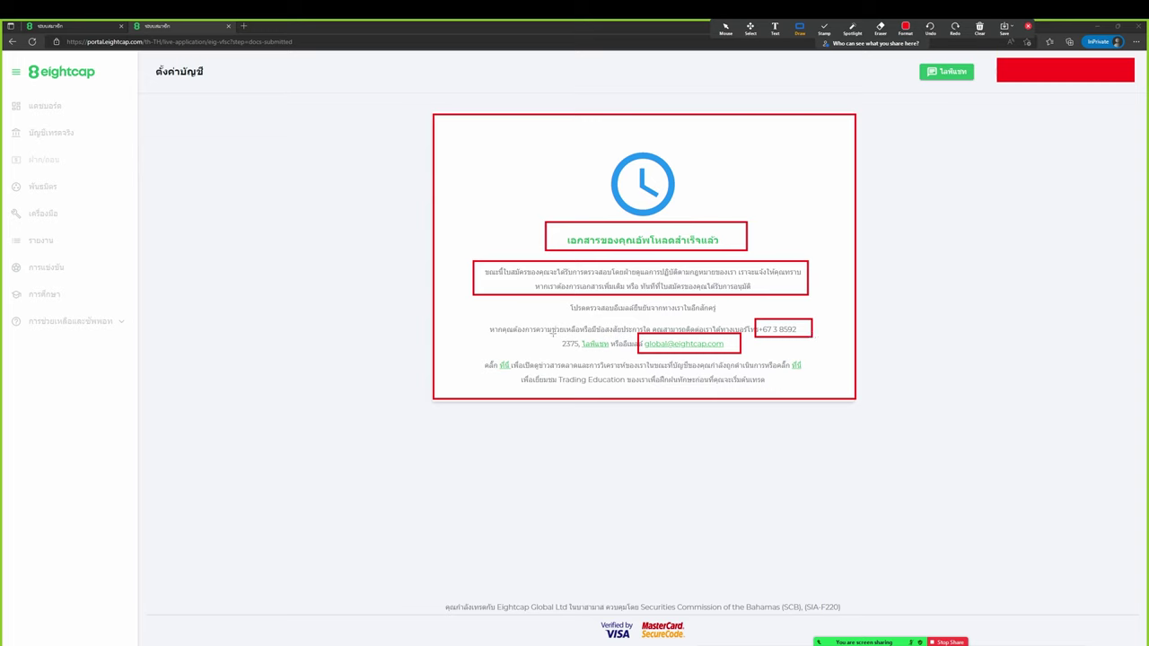
pyautogui.moveTo(553, 333); pyautogui.dragTo(615, 355)
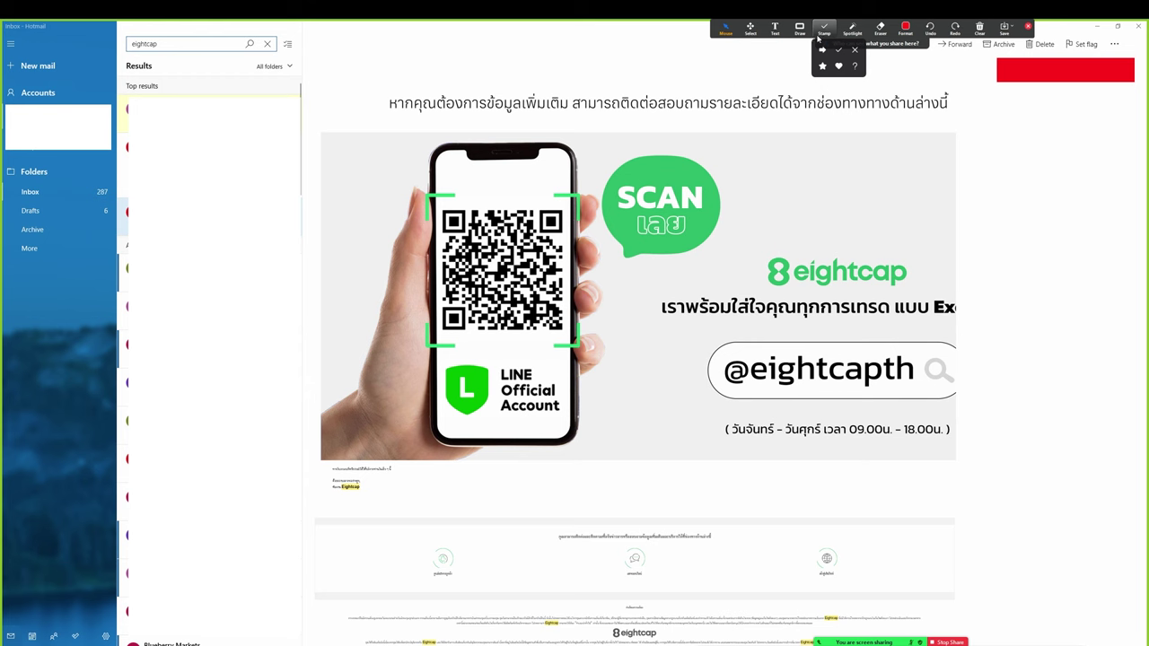
pyautogui.click(799, 28)
pyautogui.click(831, 50)
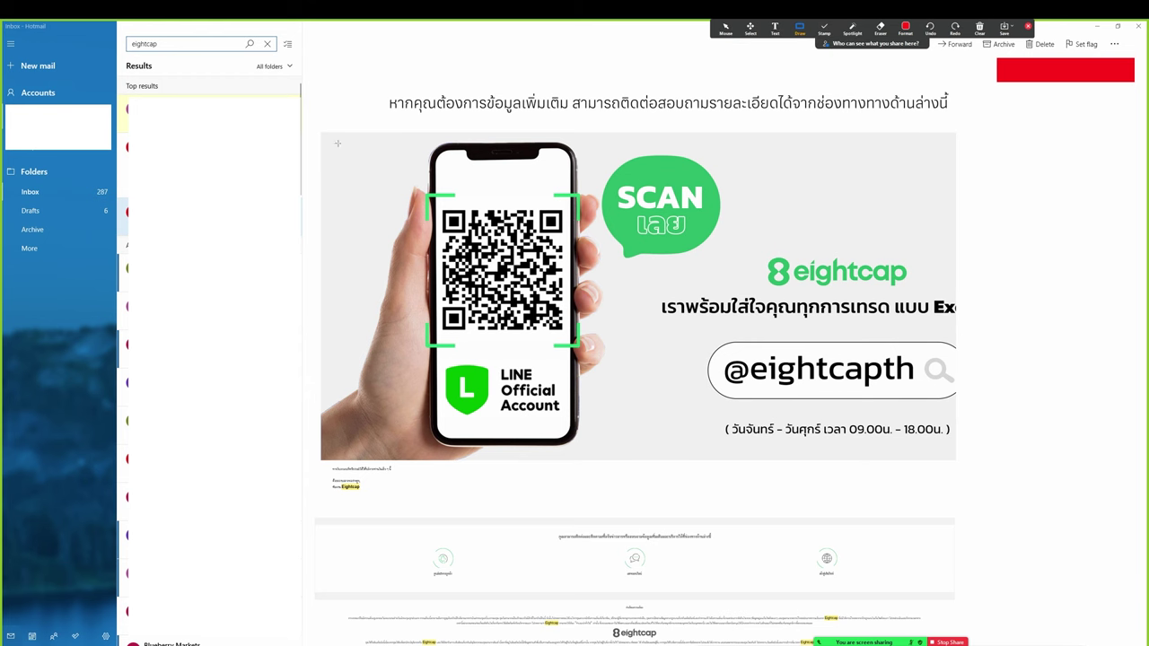
pyautogui.moveTo(326, 132); pyautogui.dragTo(953, 456)
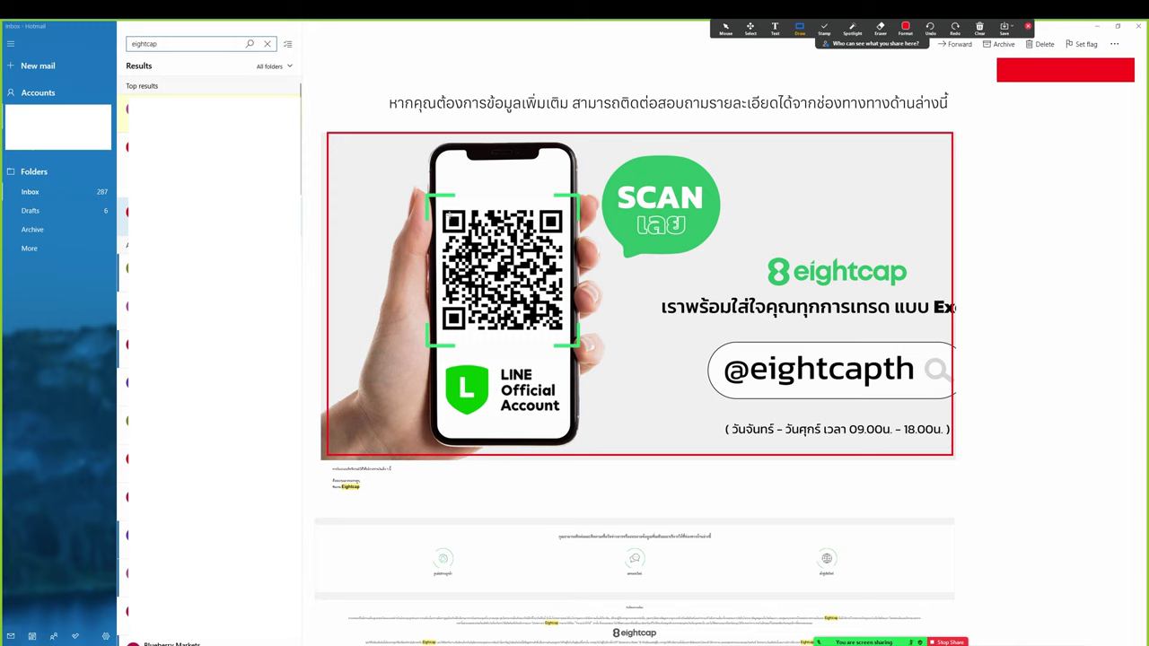
pyautogui.moveTo(413, 178)
pyautogui.mouseDown()
pyautogui.moveTo(581, 374)
pyautogui.moveTo(581, 351)
pyautogui.mouseUp()
pyautogui.moveTo(711, 342); pyautogui.dragTo(911, 405)
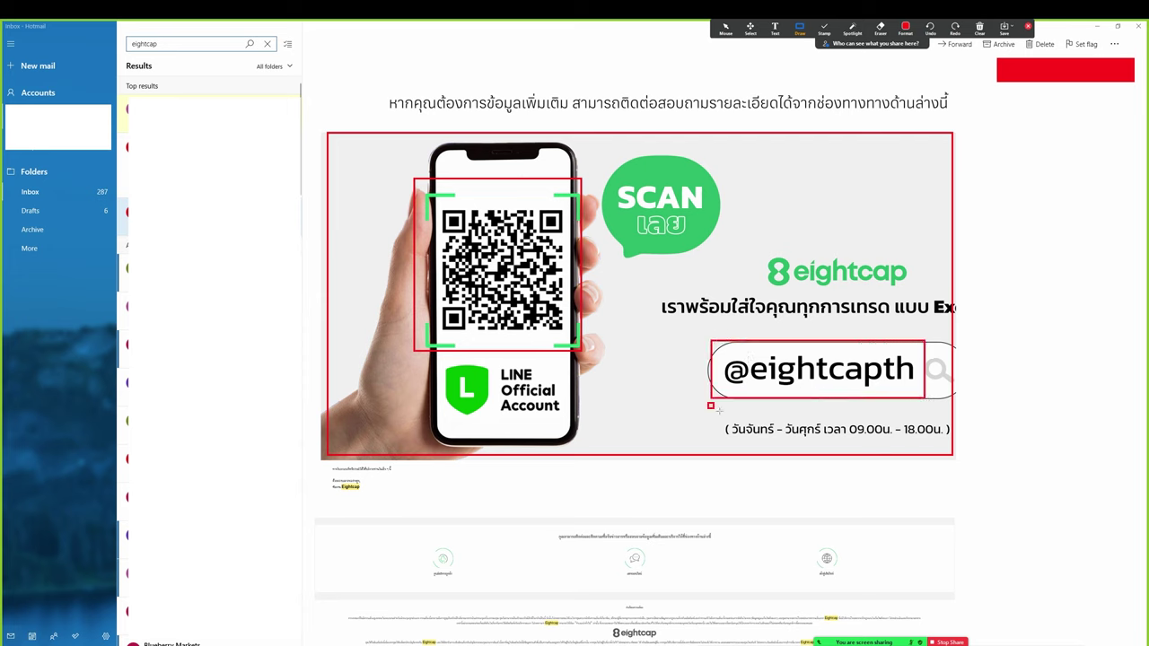
pyautogui.moveTo(720, 411)
pyautogui.mouseDown()
pyautogui.moveTo(962, 444)
pyautogui.moveTo(945, 441)
pyautogui.mouseUp()
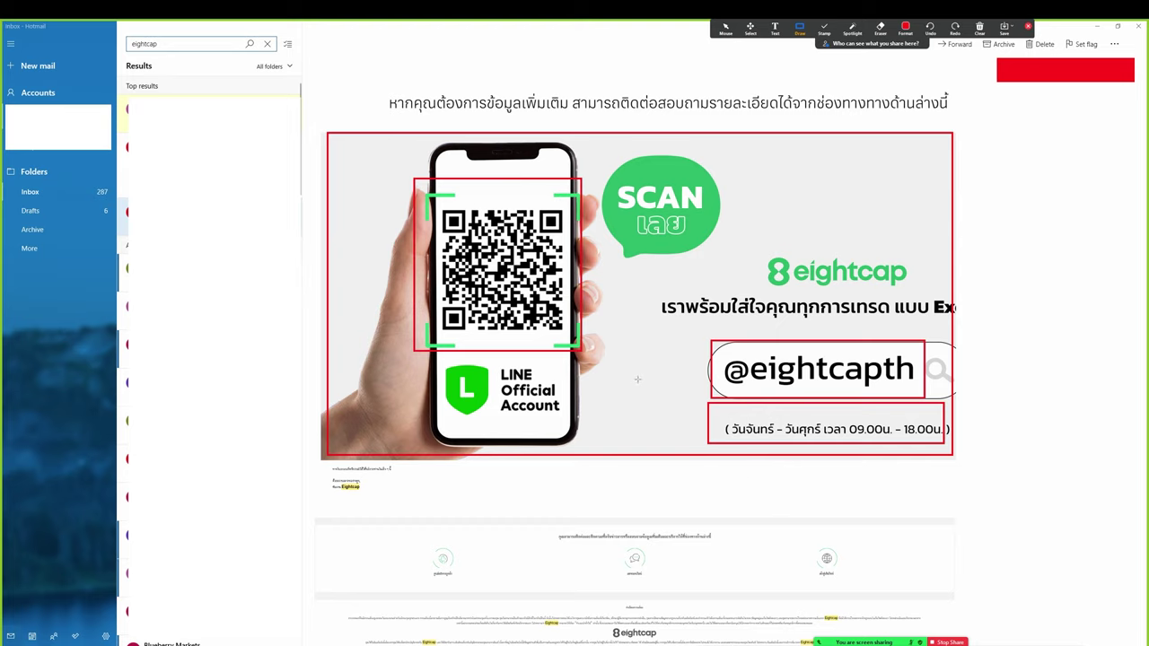
pyautogui.press('Escape')
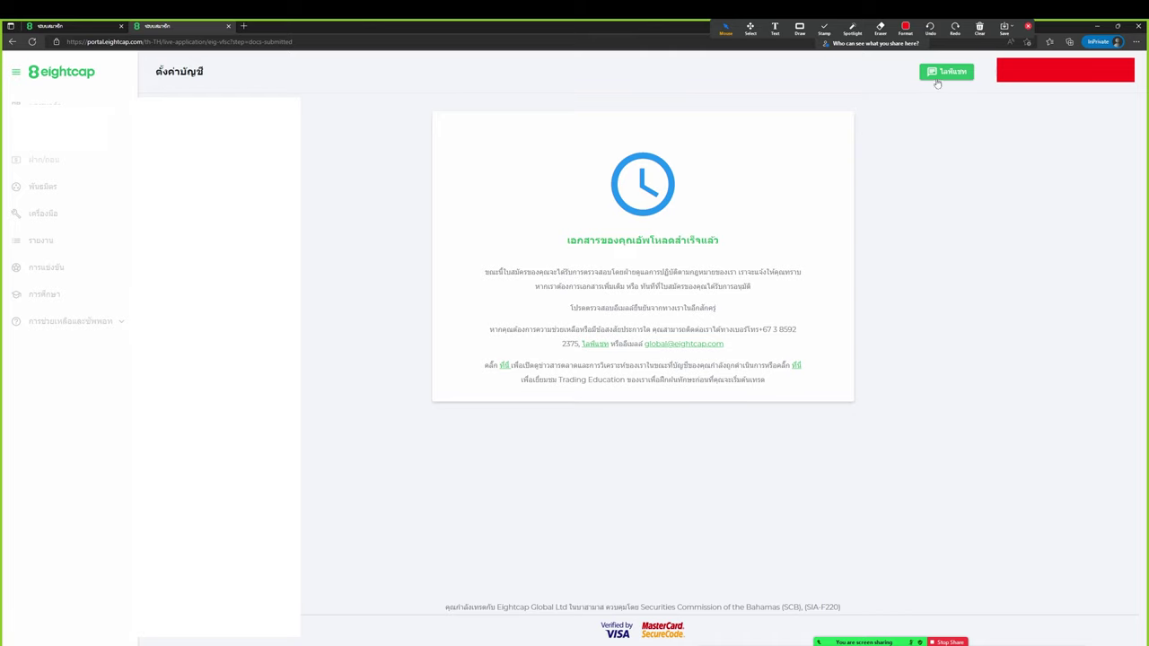
pyautogui.click(881, 29)
pyautogui.press('Escape')
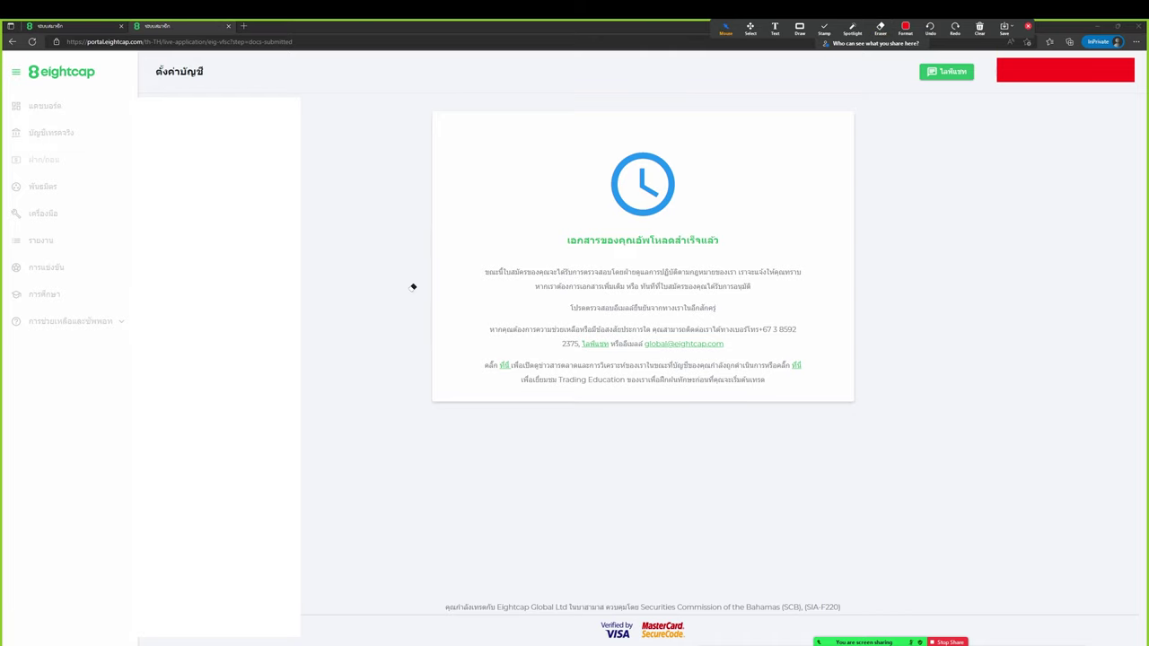